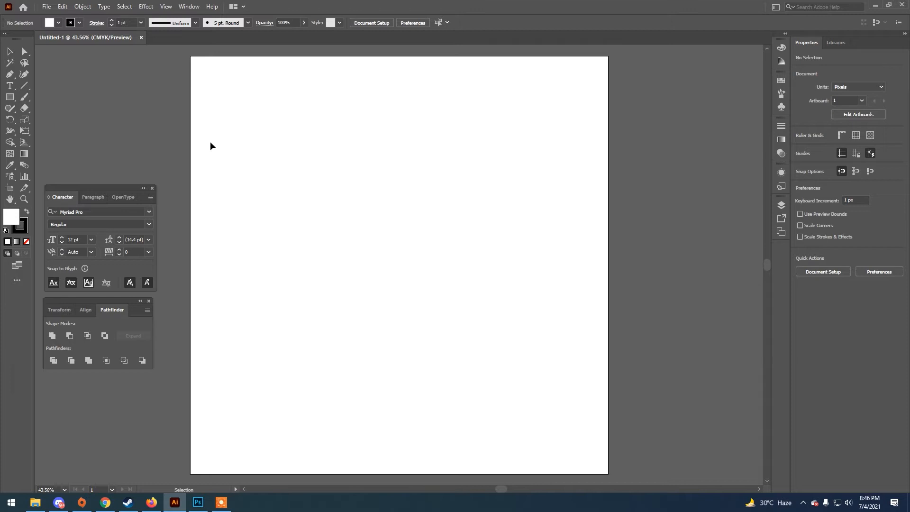
Draw an 1800 × 1800 px rectangle that covers the whole artboard
{"action": "left_click", "coordinate": [780, 208]}
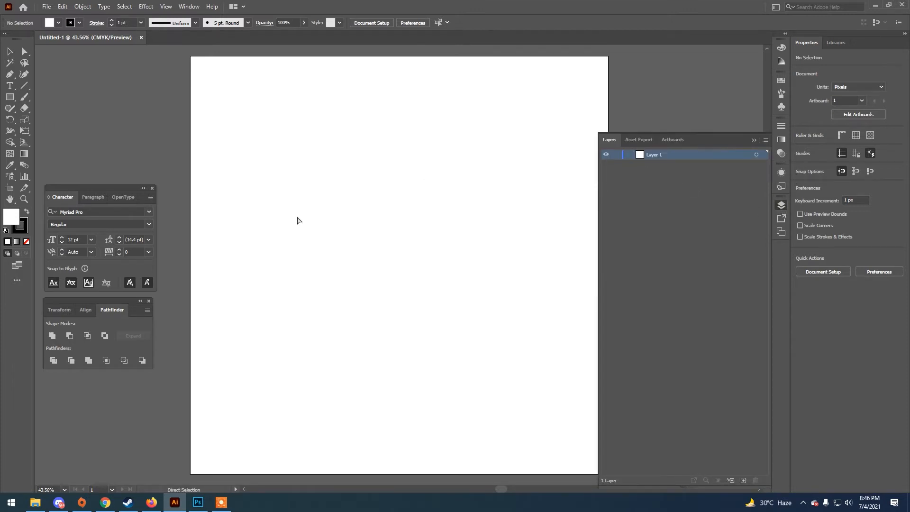
{"action": "key", "text": "ctrl+minus"}
{"action": "left_click", "coordinate": [9, 97]}
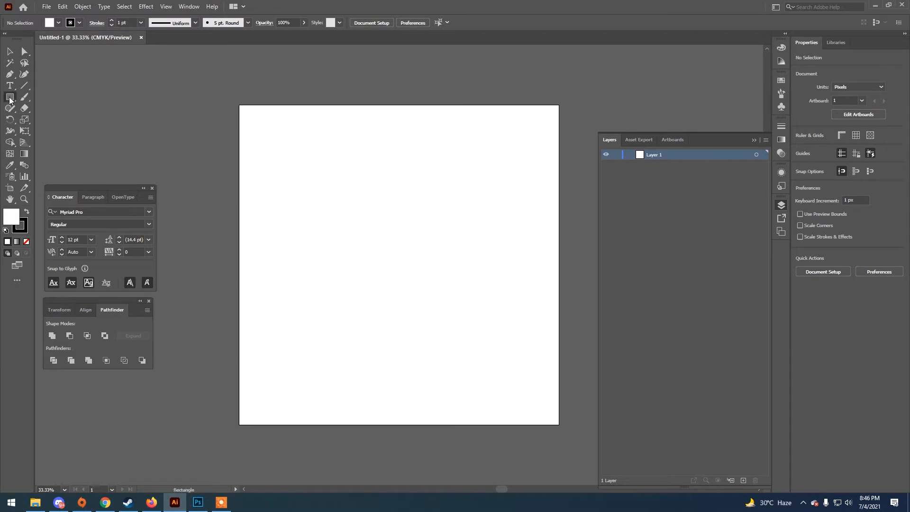
{"action": "left_click_drag", "start_coordinate": [239, 106], "coordinate": [560, 425]}
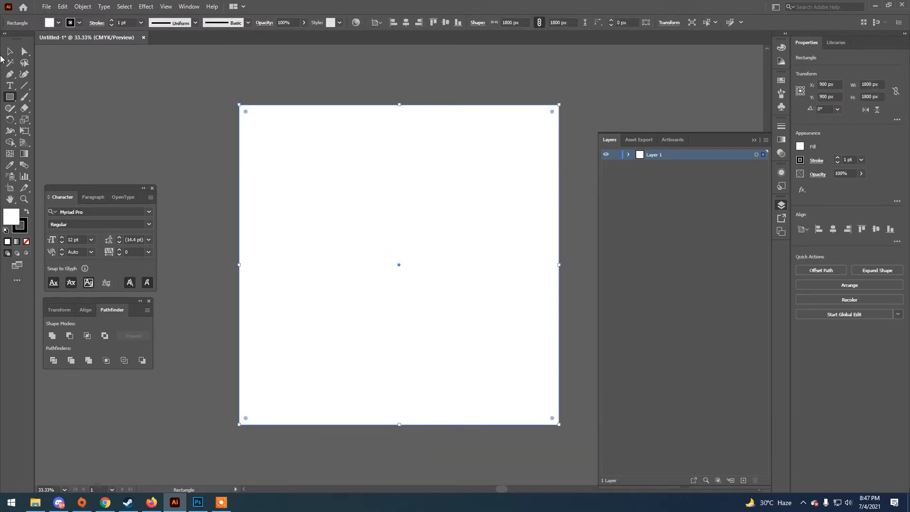
Fill the background rectangle with black and set its stroke to none
{"action": "left_click", "coordinate": [49, 23]}
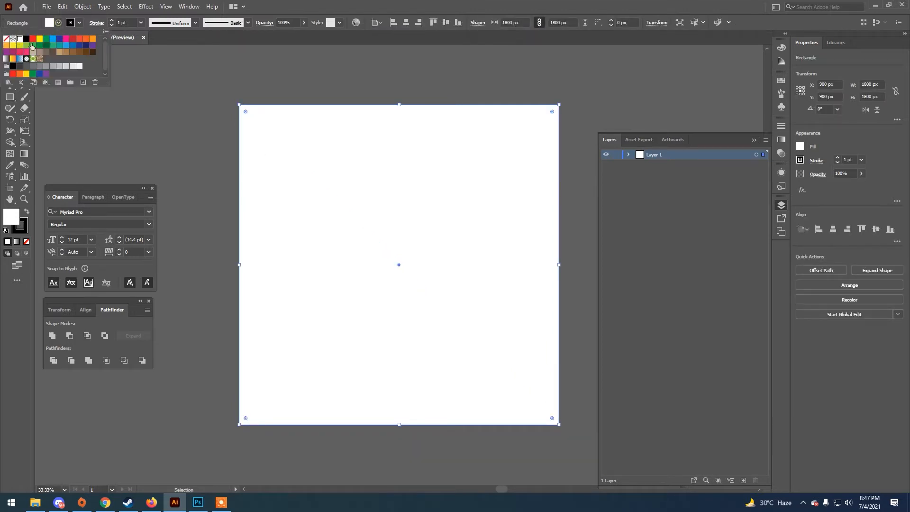
{"action": "left_click", "coordinate": [26, 39]}
{"action": "left_click", "coordinate": [80, 22]}
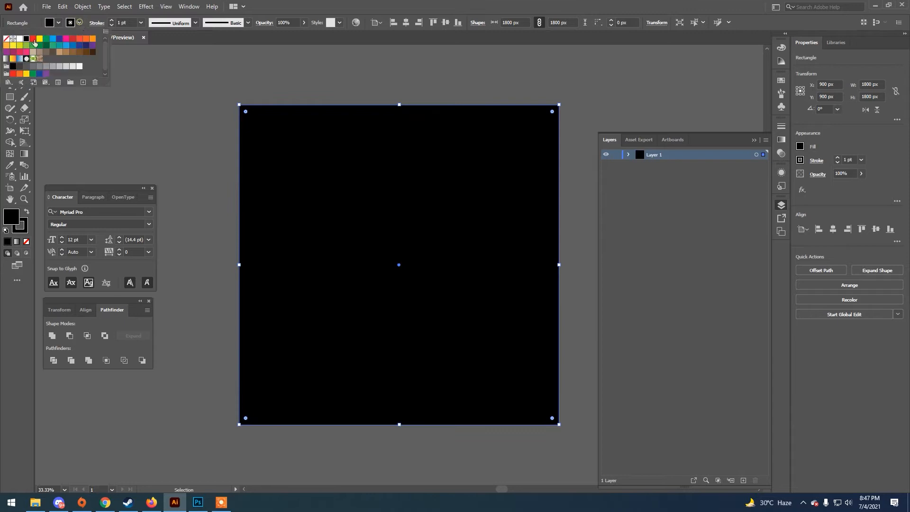
{"action": "left_click", "coordinate": [6, 38]}
Lock Layer 1 containing the background rectangle and add a new layer above it
{"action": "left_click", "coordinate": [617, 157]}
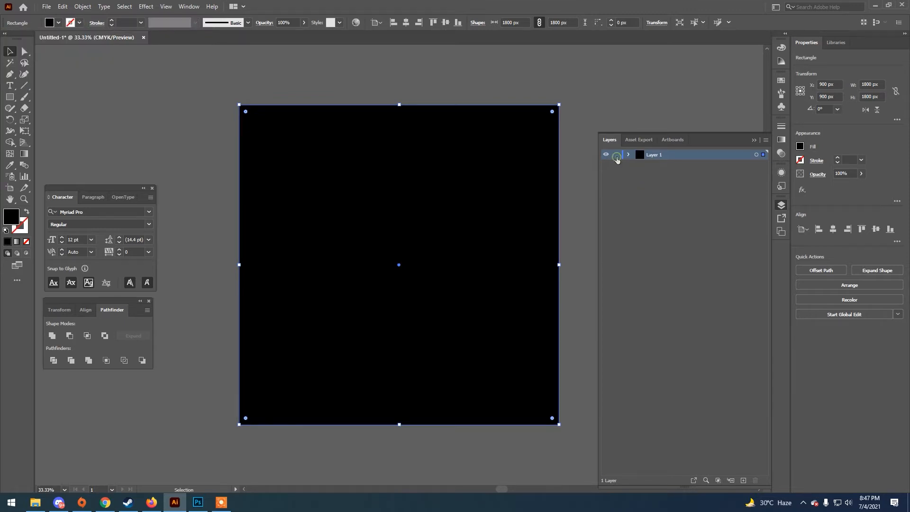
{"action": "left_click", "coordinate": [616, 155]}
{"action": "left_click", "coordinate": [744, 480]}
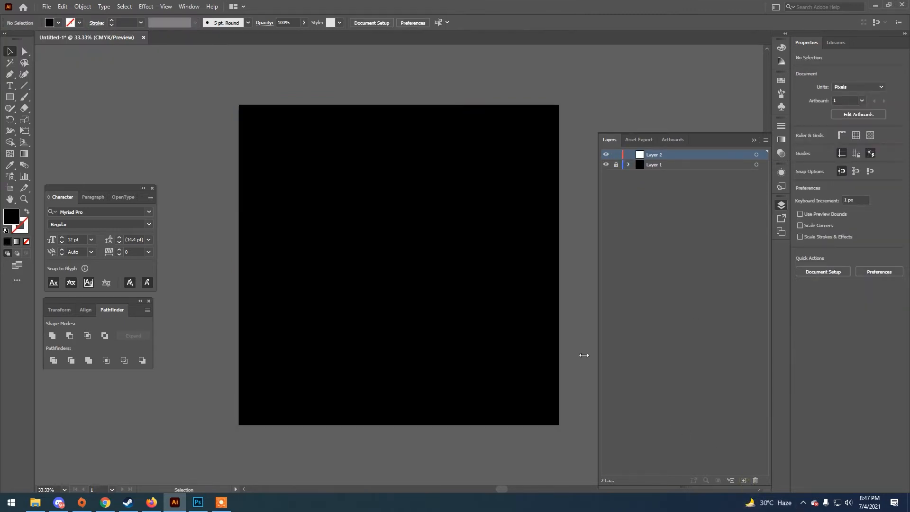
Add point text reading GLOW on Layer 2, near the middle of the artboard's left half
{"action": "key", "text": "h"}
{"action": "left_click_drag", "start_coordinate": [468, 292], "coordinate": [417, 297]}
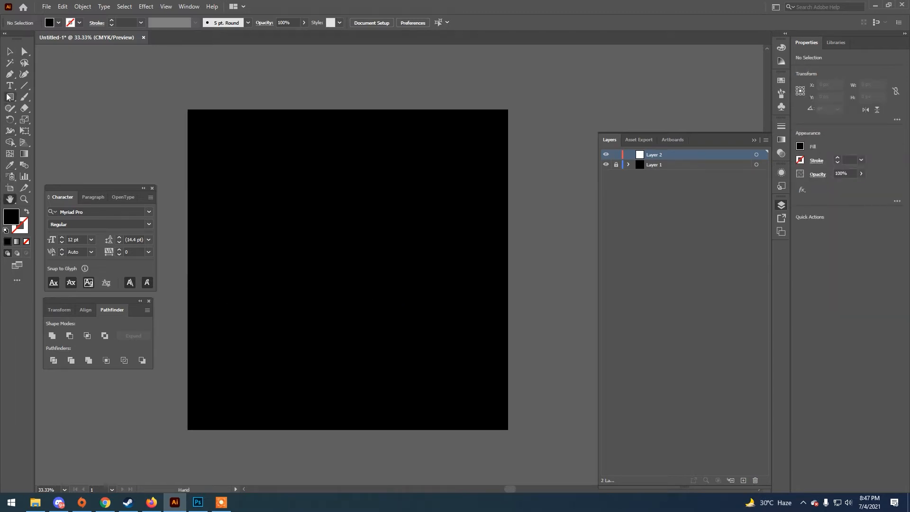
{"action": "key", "text": "t"}
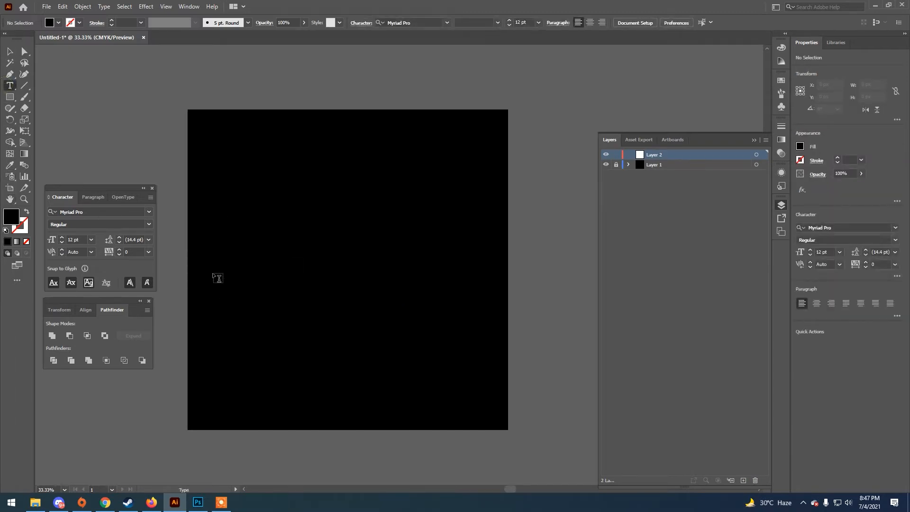
{"action": "left_click", "coordinate": [265, 269]}
{"action": "type", "text": "GLOW"}
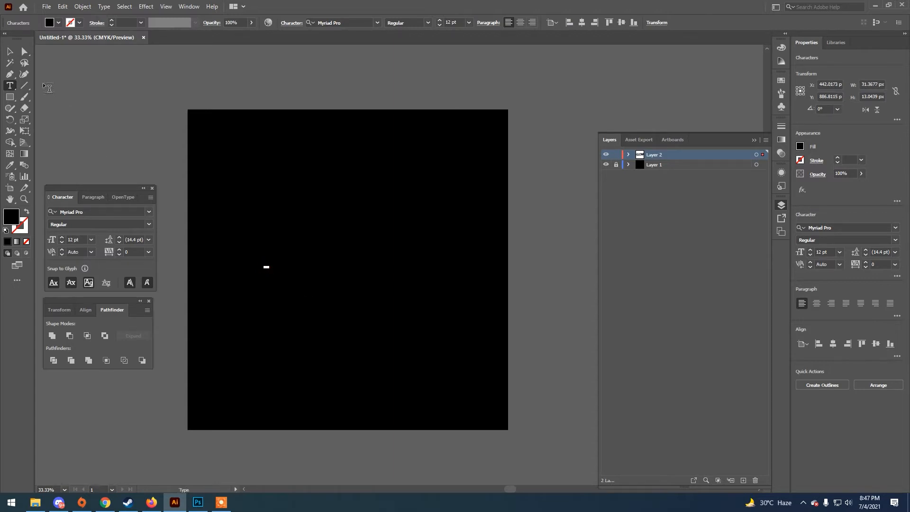
Set the fill color of the GLOW text to white
{"action": "key", "text": "Escape"}
{"action": "left_click", "coordinate": [58, 22]}
{"action": "left_click", "coordinate": [19, 38]}
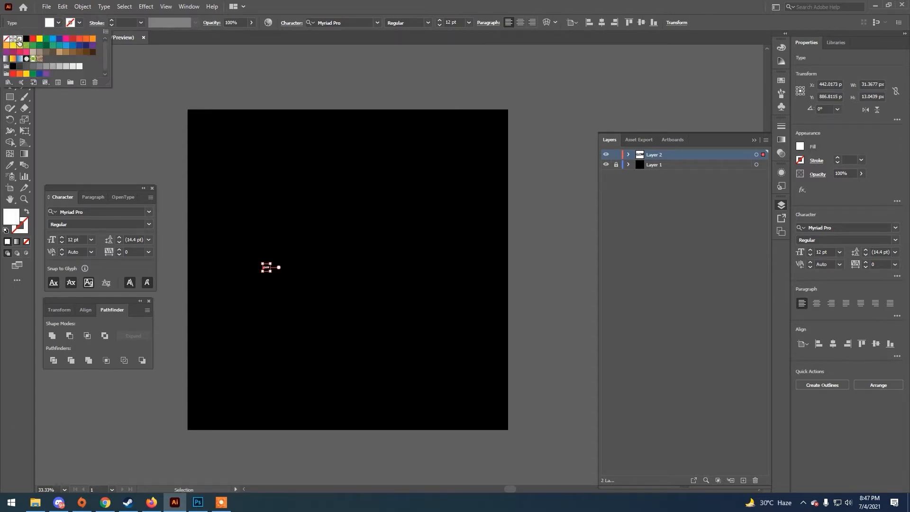
{"action": "left_click", "coordinate": [323, 228]}
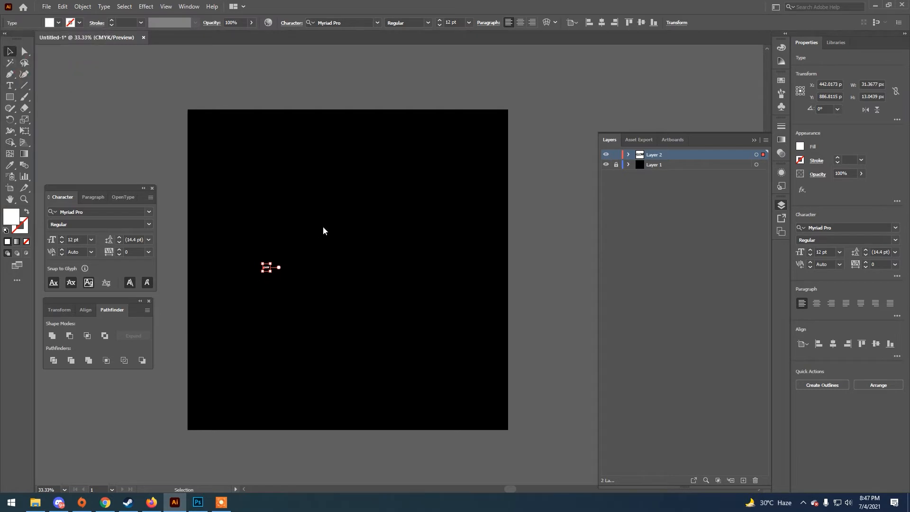
{"action": "left_click", "coordinate": [317, 232]}
Scale the GLOW text up to about 297 pt and center it horizontally on the artboard
{"action": "left_click", "coordinate": [267, 268]}
{"action": "left_click_drag", "start_coordinate": [270, 272], "coordinate": [512, 455]}
{"action": "left_click_drag", "start_coordinate": [361, 285], "coordinate": [372, 261]}
{"action": "left_click", "coordinate": [601, 23]}
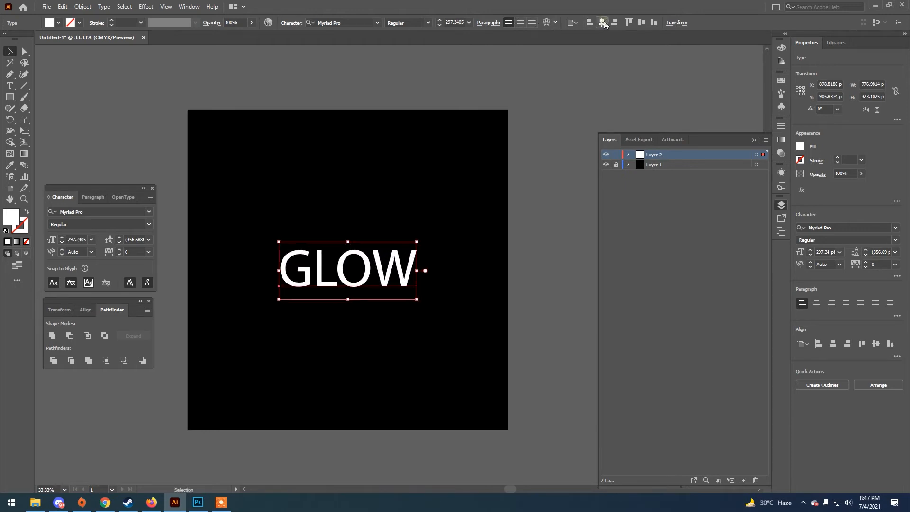
Change the GLOW text's font to Uni Sans Heavy CAPS and center it horizontally on the artboard again
{"action": "left_click", "coordinate": [377, 24]}
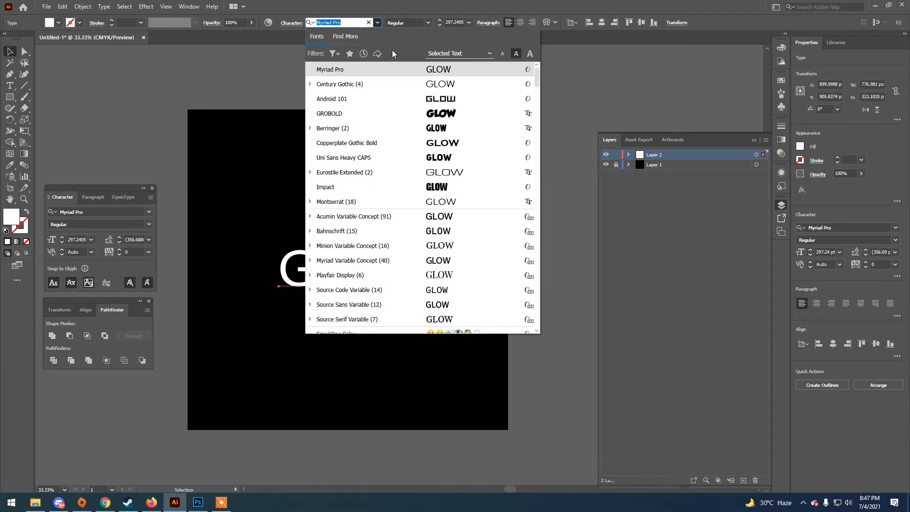
{"action": "left_click", "coordinate": [432, 171]}
{"action": "left_click", "coordinate": [377, 23]}
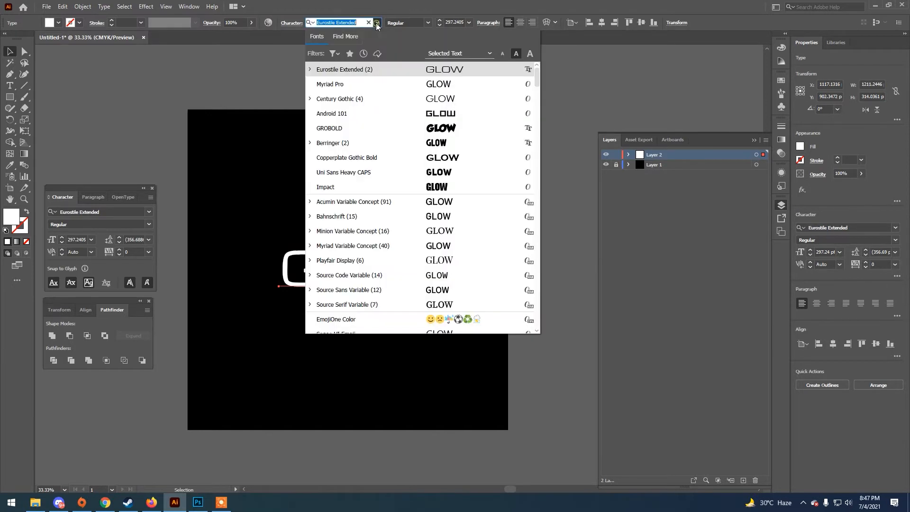
{"action": "left_click", "coordinate": [396, 172]}
{"action": "left_click_drag", "start_coordinate": [389, 267], "coordinate": [390, 269]}
{"action": "left_click", "coordinate": [590, 22]}
{"action": "left_click", "coordinate": [602, 23]}
{"action": "left_click", "coordinate": [440, 181]}
{"action": "left_click", "coordinate": [330, 278]}
{"action": "left_click", "coordinate": [338, 337]}
Add a third layer above the text layer and copy the GLOW text from Layer 2
{"action": "left_click", "coordinate": [747, 480]}
{"action": "left_click", "coordinate": [342, 287]}
{"action": "left_click", "coordinate": [64, 7]}
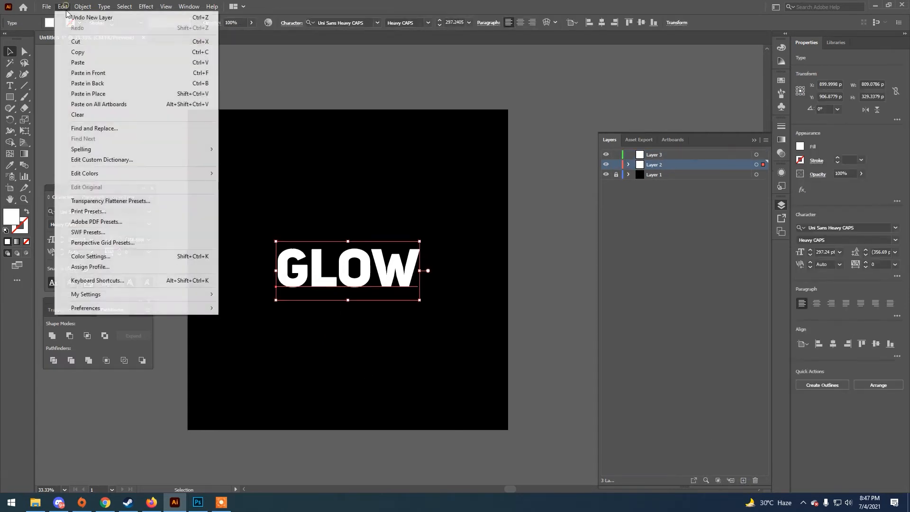
{"action": "left_click", "coordinate": [78, 52]}
{"action": "left_click", "coordinate": [300, 156]}
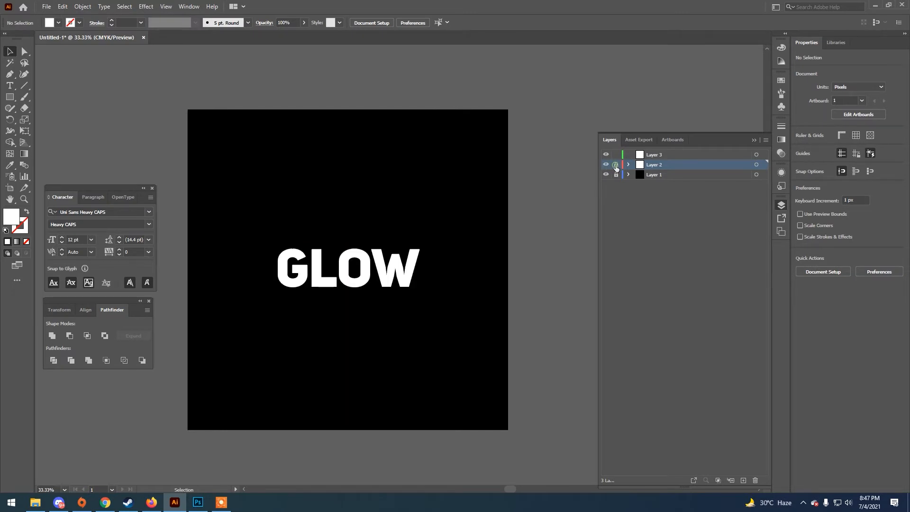
Lock Layer 2 and paste the copied GLOW text in place on Layer 3
{"action": "left_click", "coordinate": [616, 165]}
{"action": "left_click", "coordinate": [649, 156]}
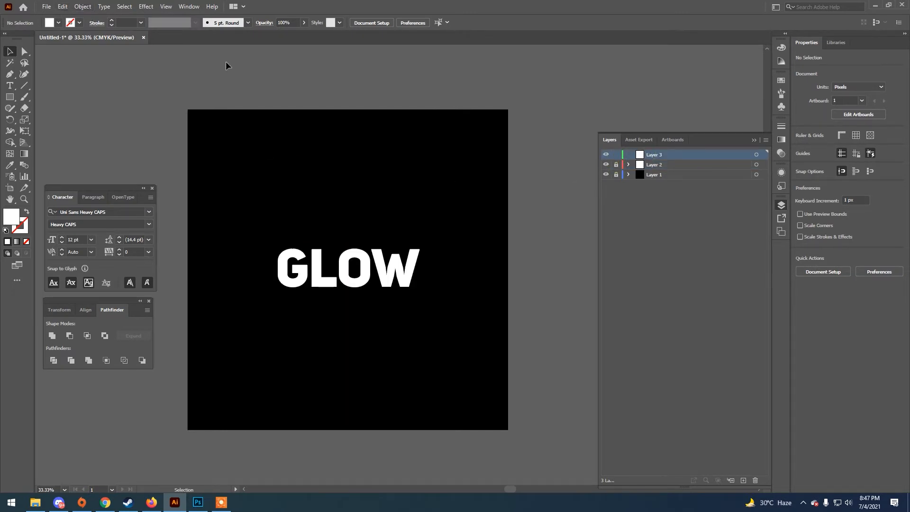
{"action": "left_click", "coordinate": [62, 6]}
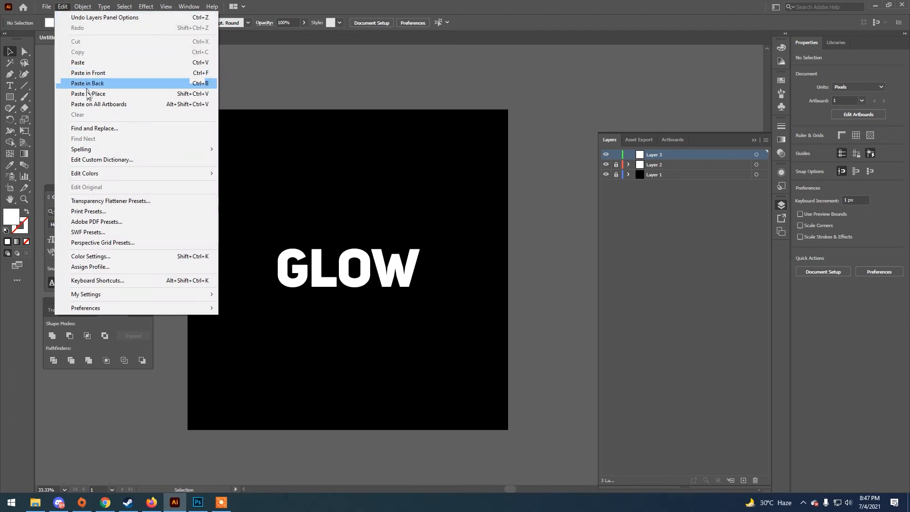
{"action": "left_click", "coordinate": [86, 93]}
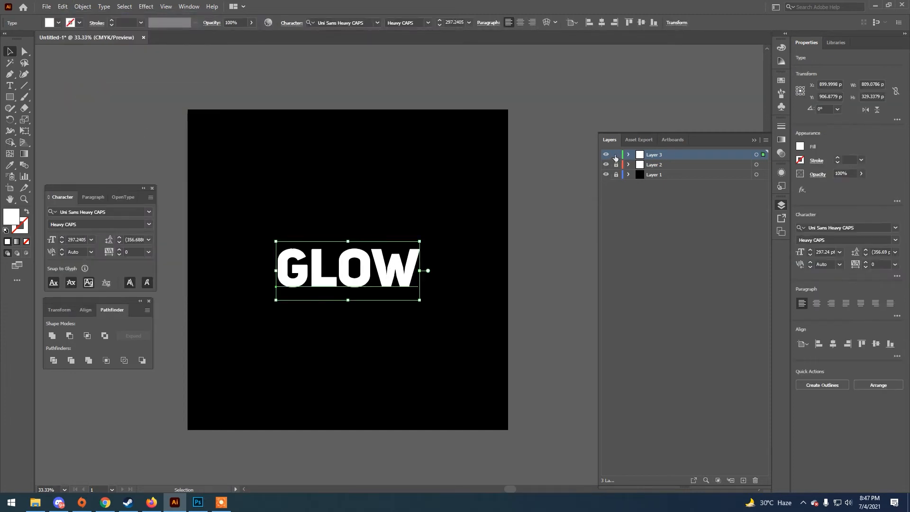
Lock Layer 3, unlock Layer 2 and select the GLOW text on Layer 2
{"action": "left_click", "coordinate": [616, 155]}
{"action": "left_click", "coordinate": [616, 165]}
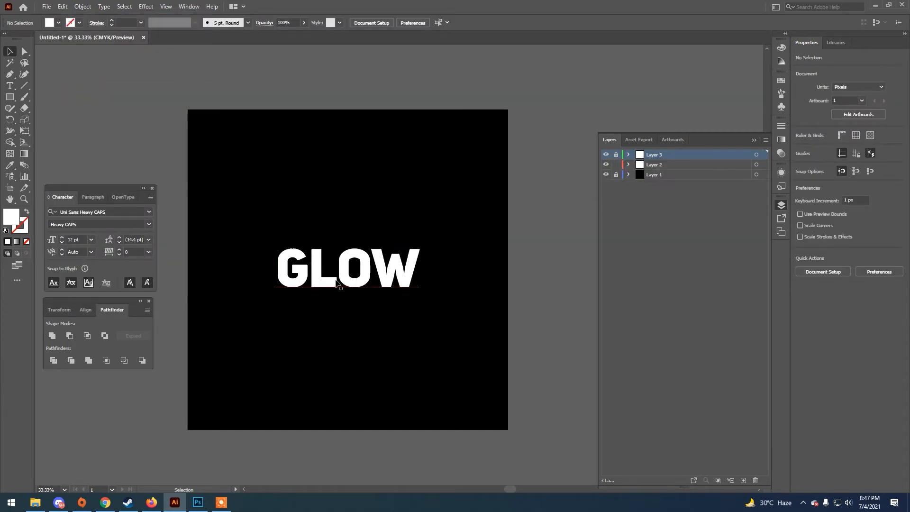
{"action": "left_click", "coordinate": [336, 282]}
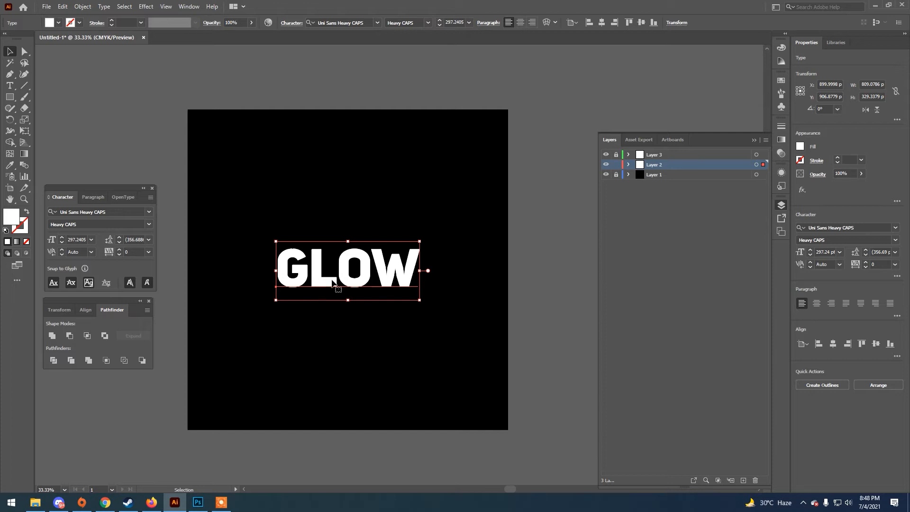
Give the Layer 2 GLOW text a light blue 21 pt stroke and hide Layer 3
{"action": "left_click", "coordinate": [80, 23]}
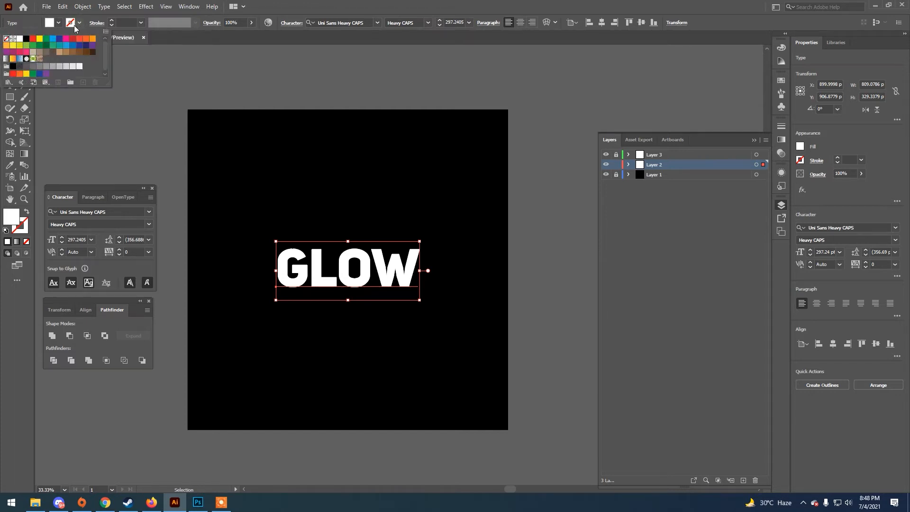
{"action": "left_click", "coordinate": [53, 39]}
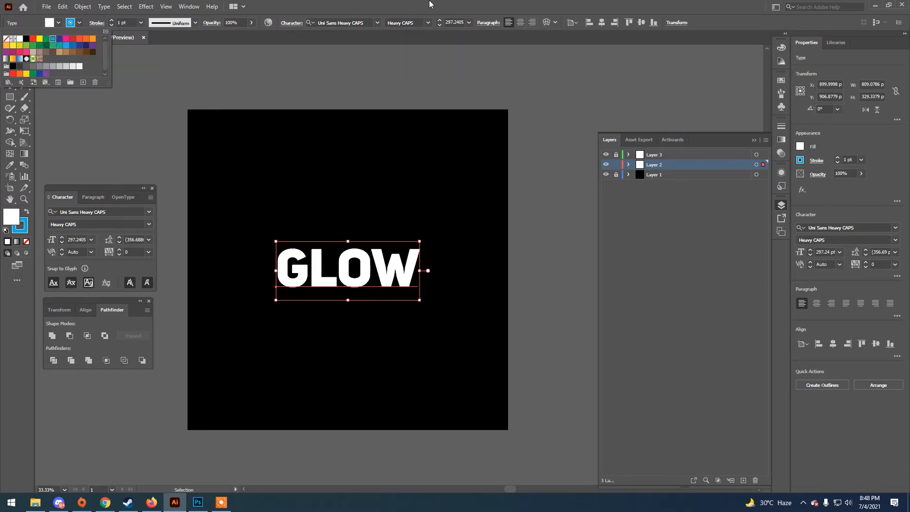
{"action": "left_click", "coordinate": [111, 20]}
{"action": "type", "text": "15"}
{"action": "key", "text": "Return"}
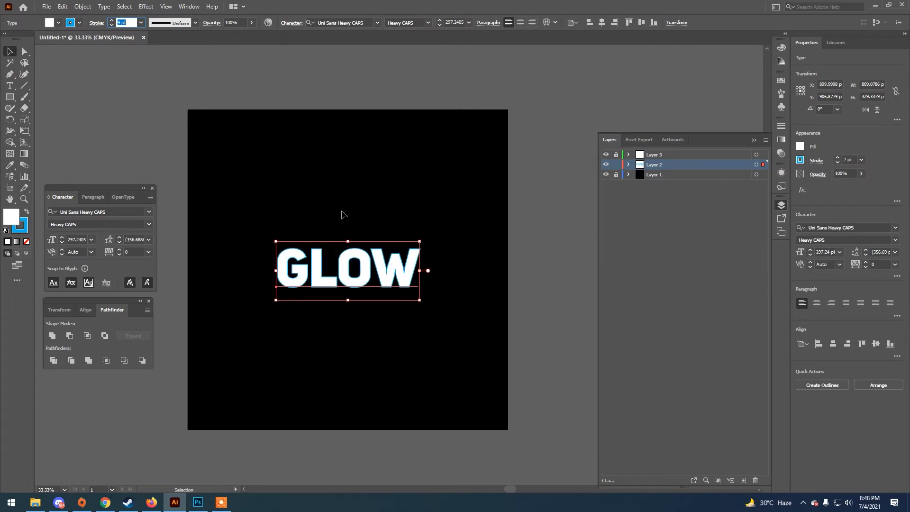
{"action": "key", "text": "Up"}
{"action": "key", "text": "Up"}
{"action": "key", "text": "Up"}
{"action": "key", "text": "Up"}
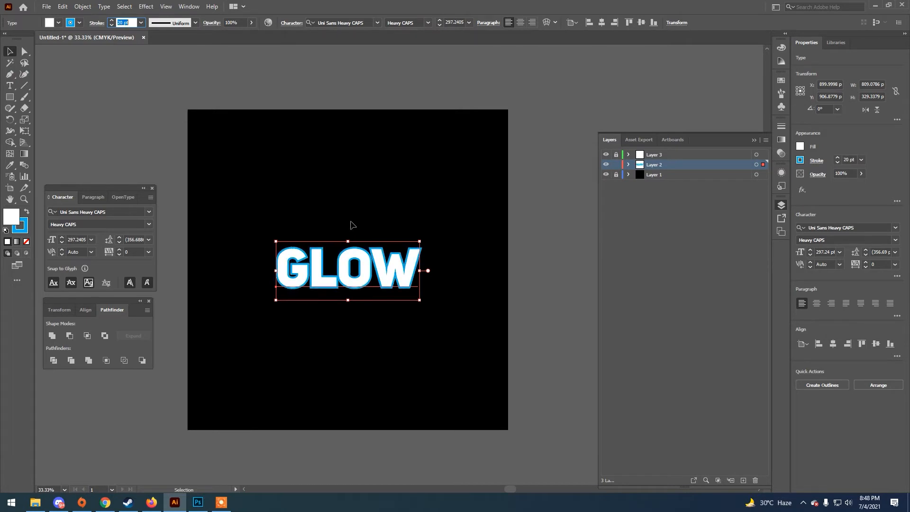
{"action": "left_click", "coordinate": [455, 270]}
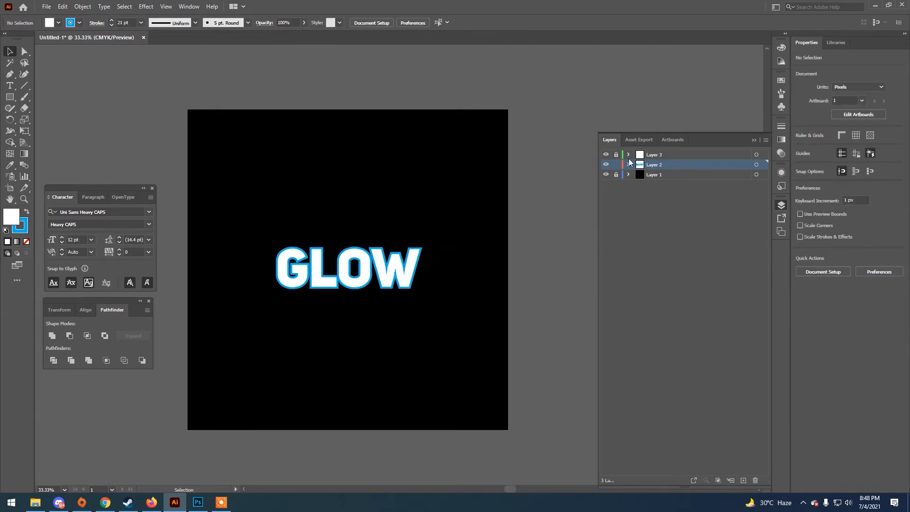
{"action": "left_click", "coordinate": [606, 155]}
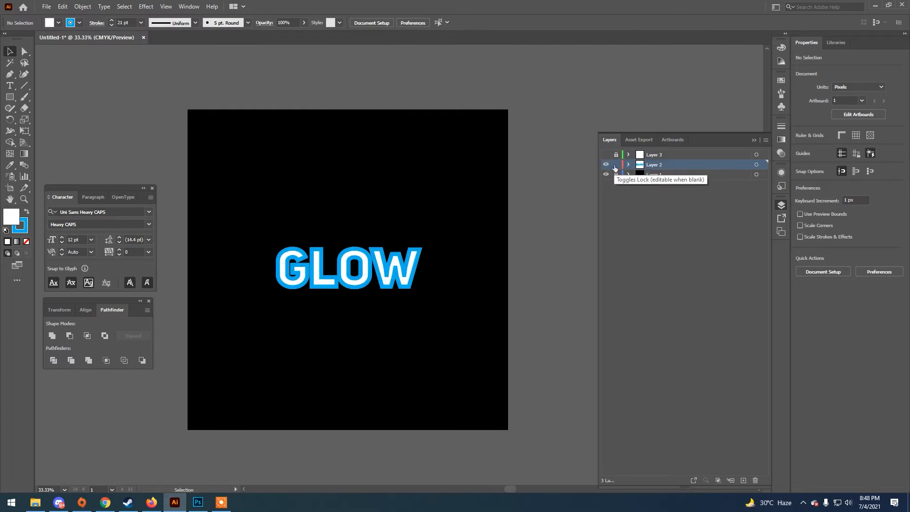
{"action": "left_click", "coordinate": [374, 271]}
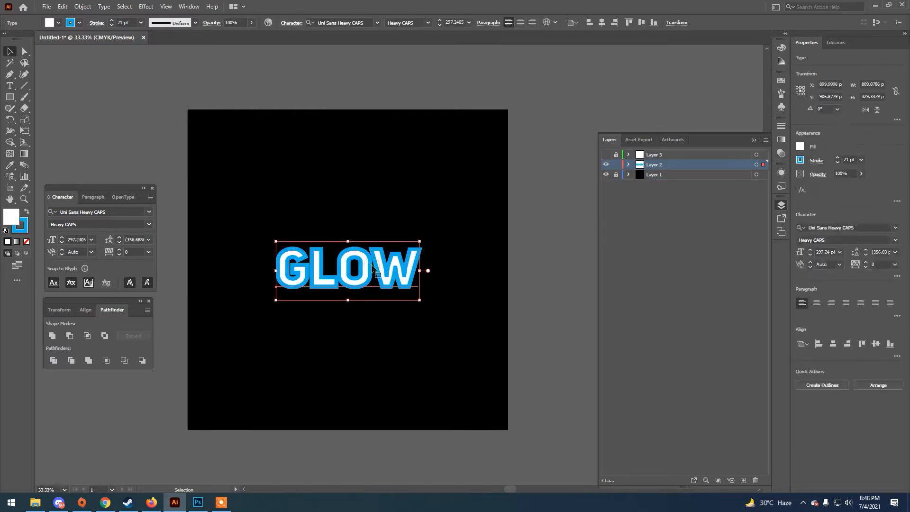
{"action": "left_click", "coordinate": [83, 7]}
{"action": "mouse_move", "coordinate": [194, 232]}
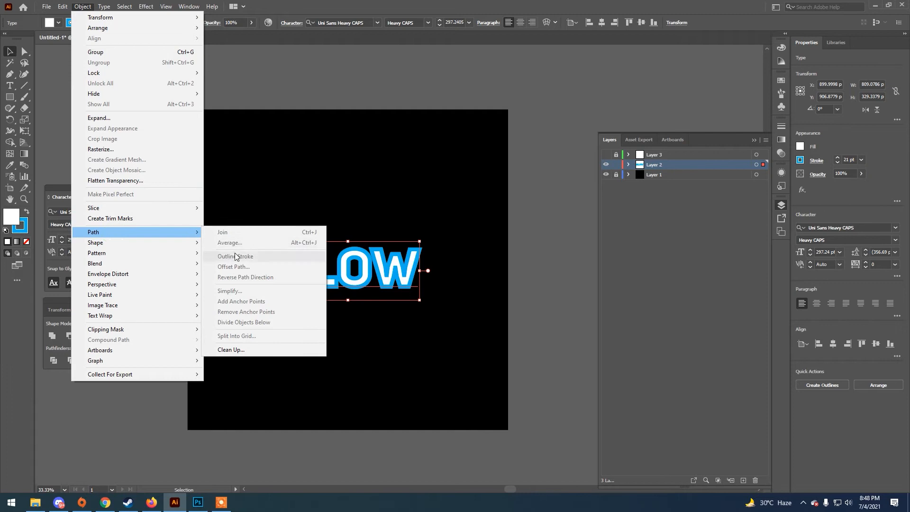
{"action": "left_click", "coordinate": [398, 145]}
Expand the stroked GLOW text on Layer 2 with Object and Fill enabled
{"action": "left_click", "coordinate": [361, 287]}
{"action": "left_click", "coordinate": [83, 6]}
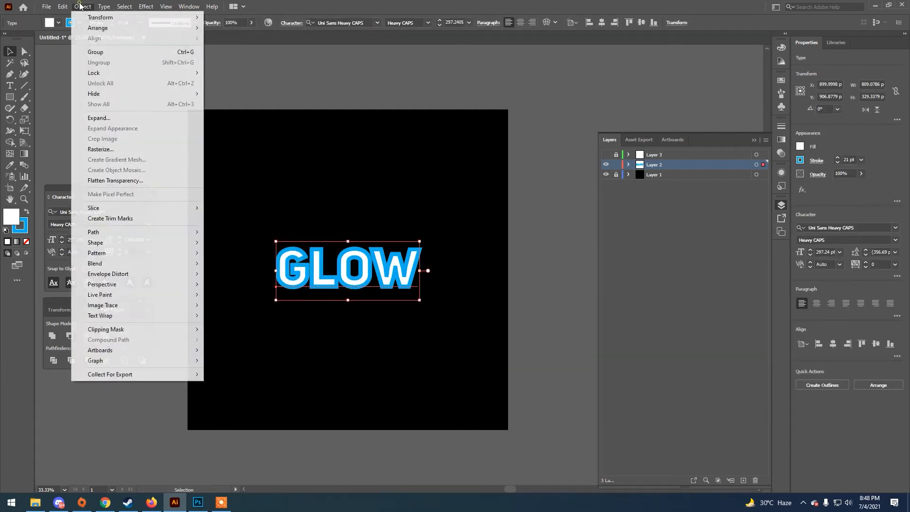
{"action": "left_click", "coordinate": [111, 122]}
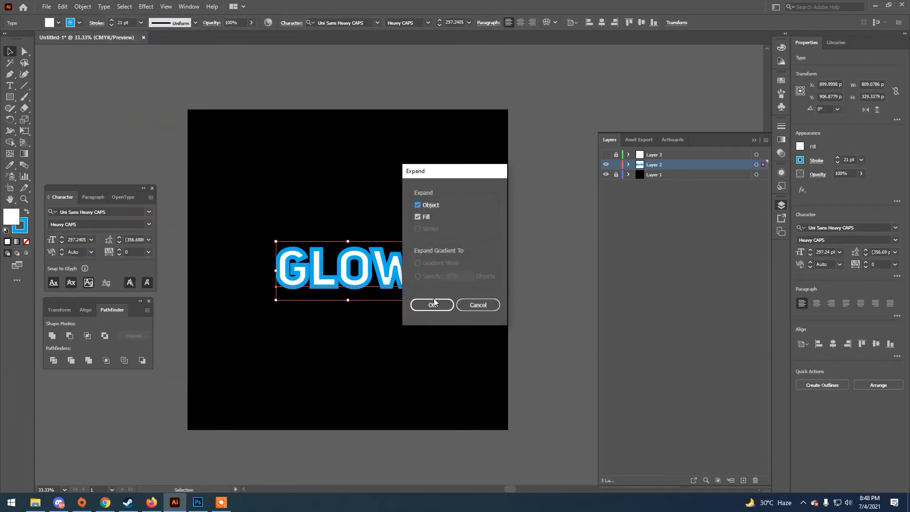
{"action": "left_click", "coordinate": [433, 305]}
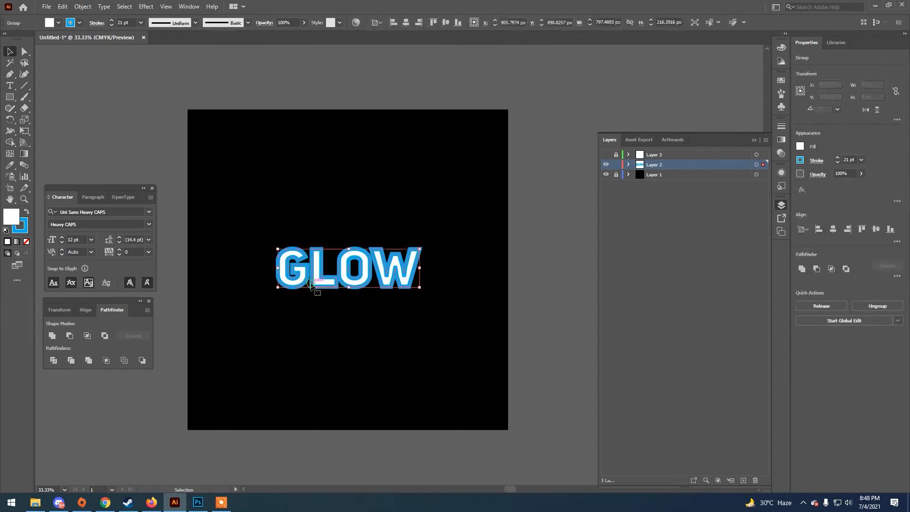
Outline the blue stroke of the GLOW lettering on Layer 2
{"action": "left_click", "coordinate": [78, 8]}
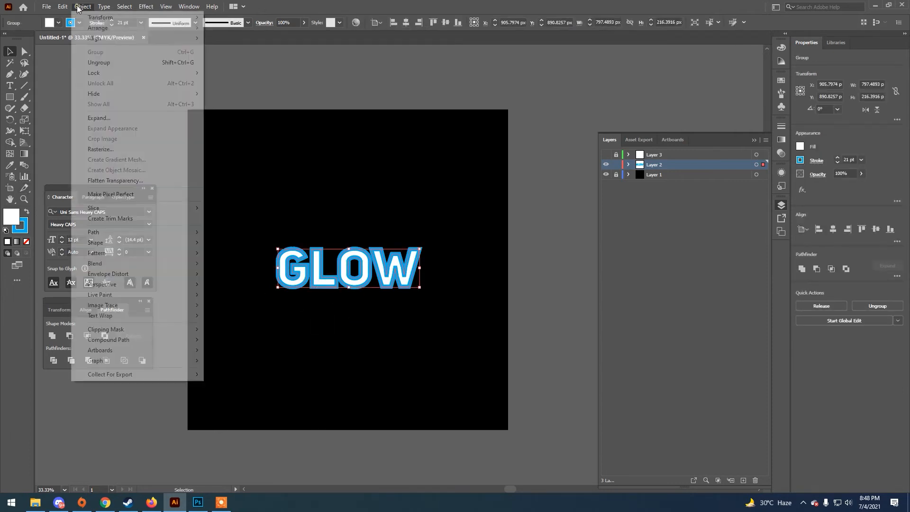
{"action": "mouse_move", "coordinate": [180, 232]}
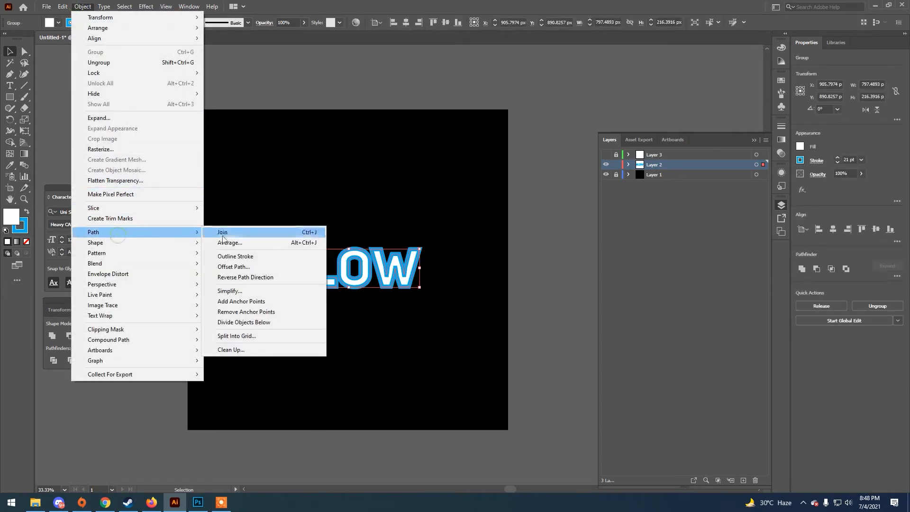
{"action": "left_click", "coordinate": [240, 257]}
{"action": "left_click", "coordinate": [302, 313]}
Remove the white interiors of the letters G, L, O and W on Layer 2 with the Shape Builder tool
{"action": "key", "text": "space"}
{"action": "mouse_move", "coordinate": [319, 339]}
{"action": "left_mouse_down"}
{"action": "mouse_move", "coordinate": [401, 332]}
{"action": "mouse_move", "coordinate": [314, 293]}
{"action": "left_mouse_up"}
{"action": "key", "text": "ctrl+plus"}
{"action": "key", "text": "ctrl+plus"}
{"action": "key", "text": "ctrl+plus"}
{"action": "key", "text": "space"}
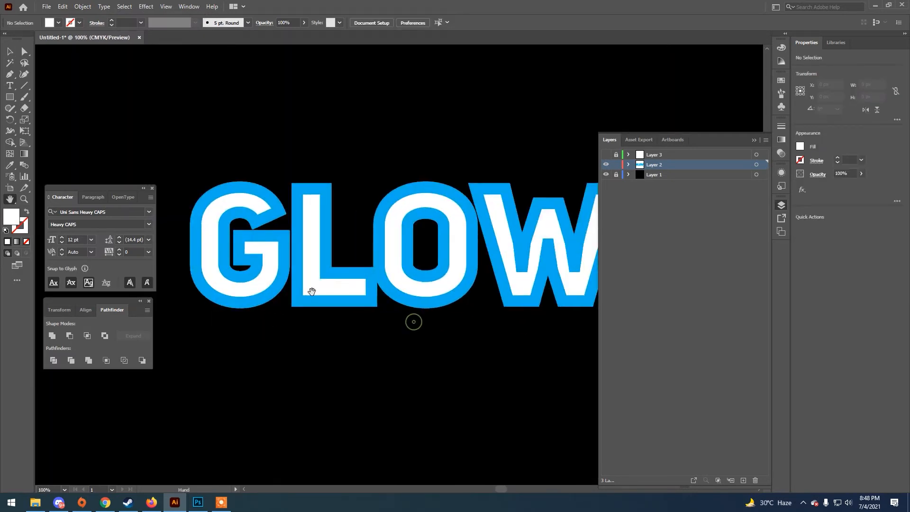
{"action": "left_click", "coordinate": [9, 52]}
{"action": "left_click_drag", "start_coordinate": [235, 124], "coordinate": [590, 366]}
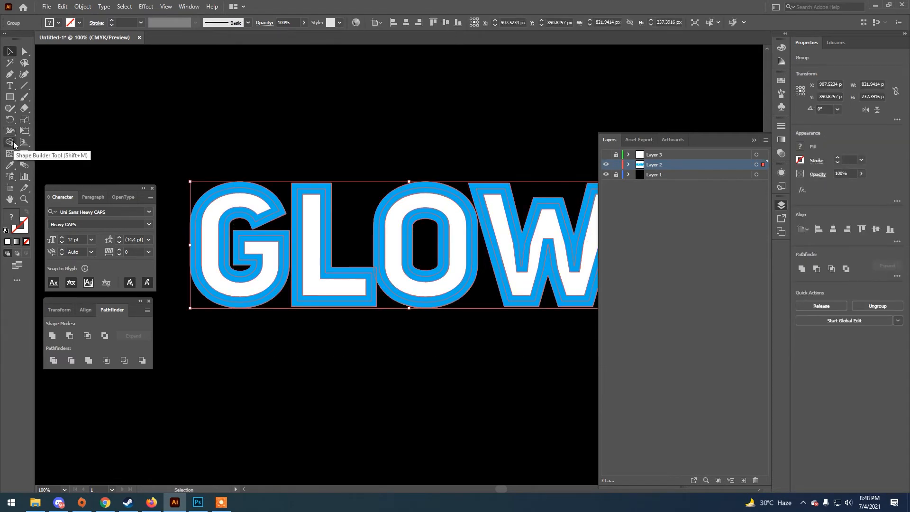
{"action": "left_click", "coordinate": [10, 142]}
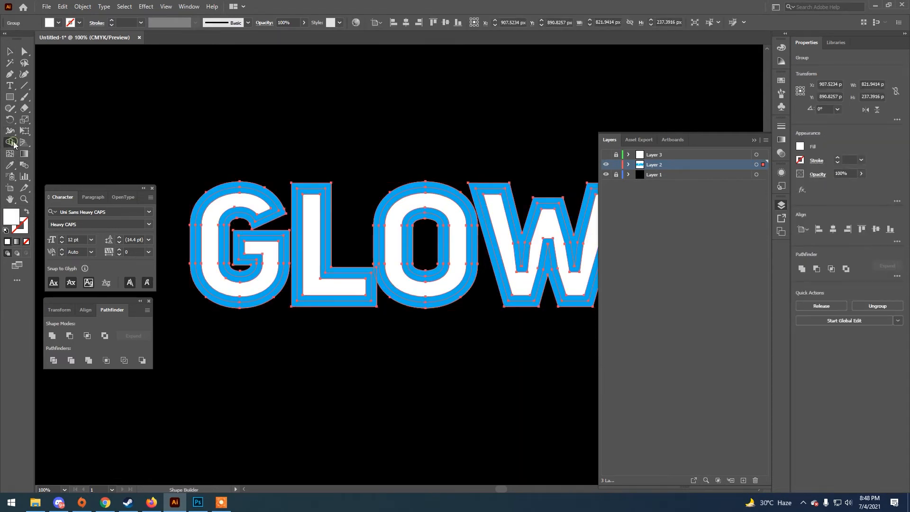
{"action": "left_click", "coordinate": [212, 248], "text": "alt"}
{"action": "left_click", "coordinate": [321, 284], "text": "alt"}
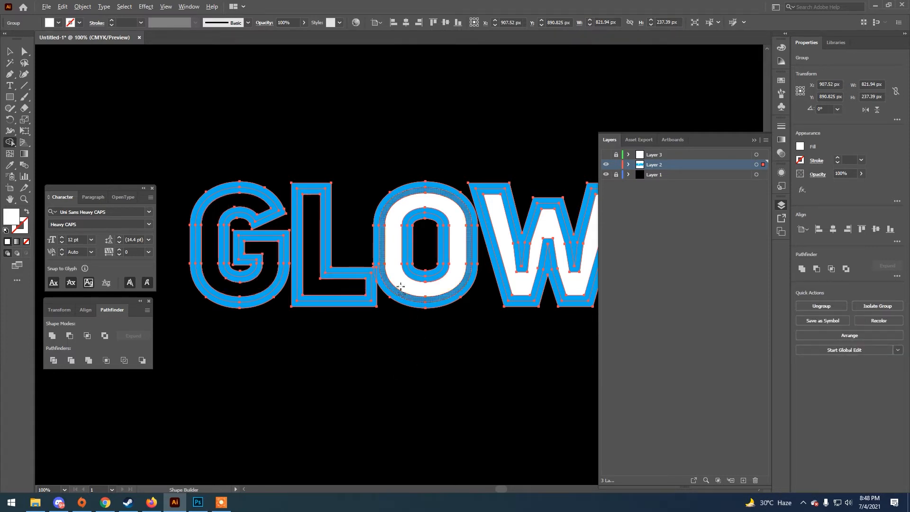
{"action": "left_click", "coordinate": [397, 276], "text": "alt"}
{"action": "left_click", "coordinate": [517, 288], "text": "alt"}
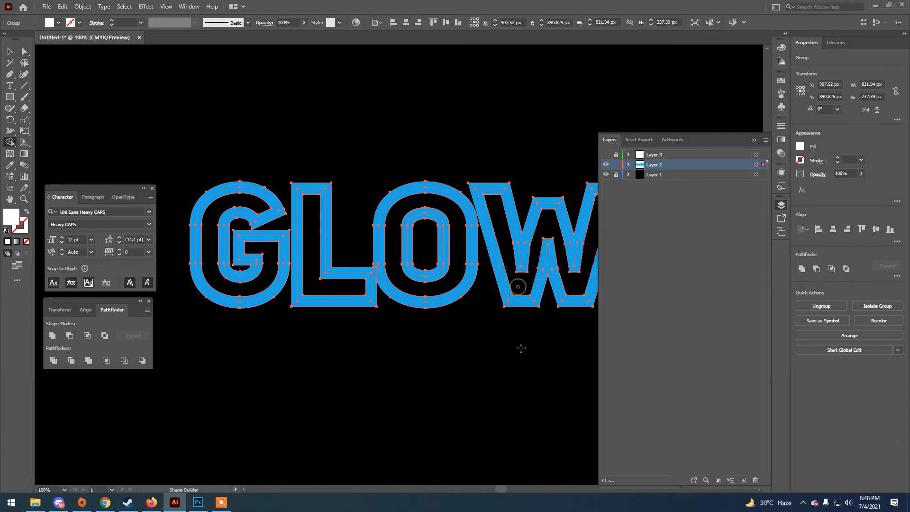
Unite all the remaining blue outline pieces of GLOW on Layer 2 with Pathfinder
{"action": "key", "text": "v"}
{"action": "left_click", "coordinate": [268, 169]}
{"action": "left_click_drag", "start_coordinate": [223, 113], "coordinate": [560, 372]}
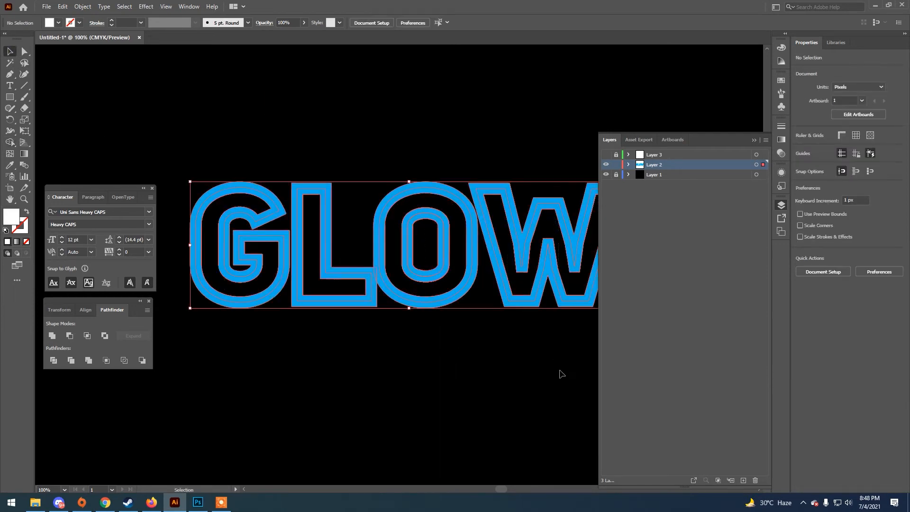
{"action": "left_click", "coordinate": [51, 336]}
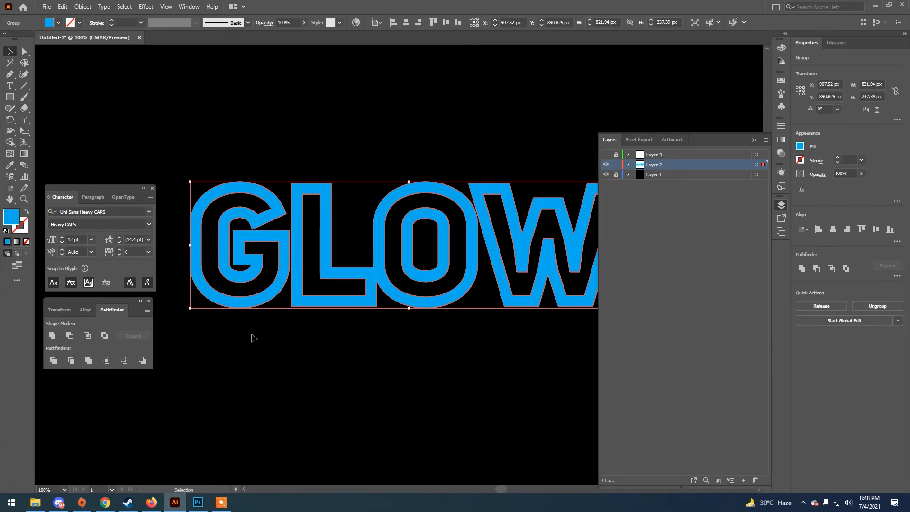
{"action": "left_click", "coordinate": [307, 339]}
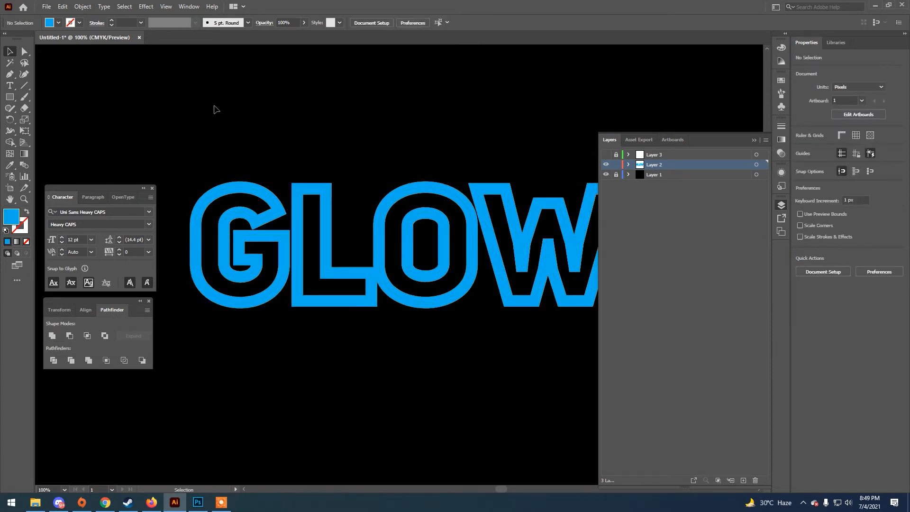
{"action": "left_click", "coordinate": [189, 7]}
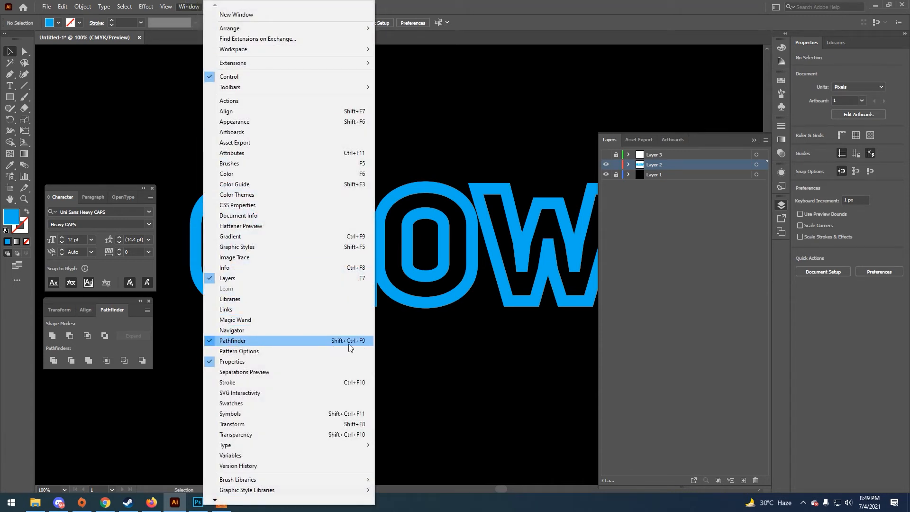
{"action": "left_click", "coordinate": [492, 358]}
Show and unlock Layer 3, fill its GLOW text with a medium green and relock the layer
{"action": "key", "text": "ctrl+minus"}
{"action": "key", "text": "ctrl+minus"}
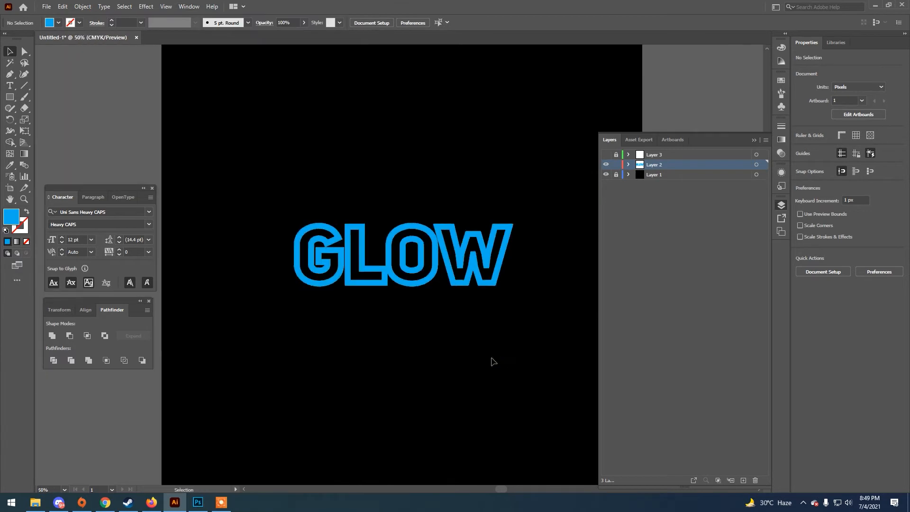
{"action": "left_click", "coordinate": [606, 155]}
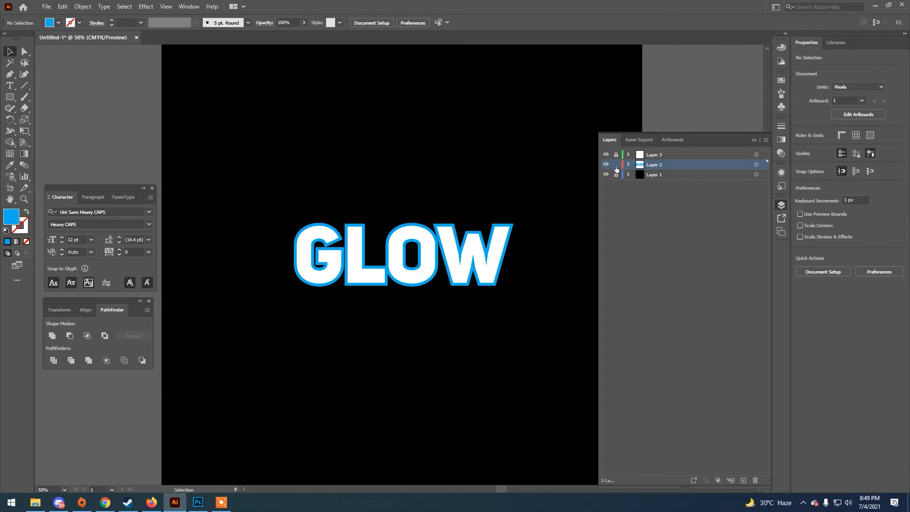
{"action": "left_click", "coordinate": [616, 154]}
{"action": "left_click", "coordinate": [426, 273]}
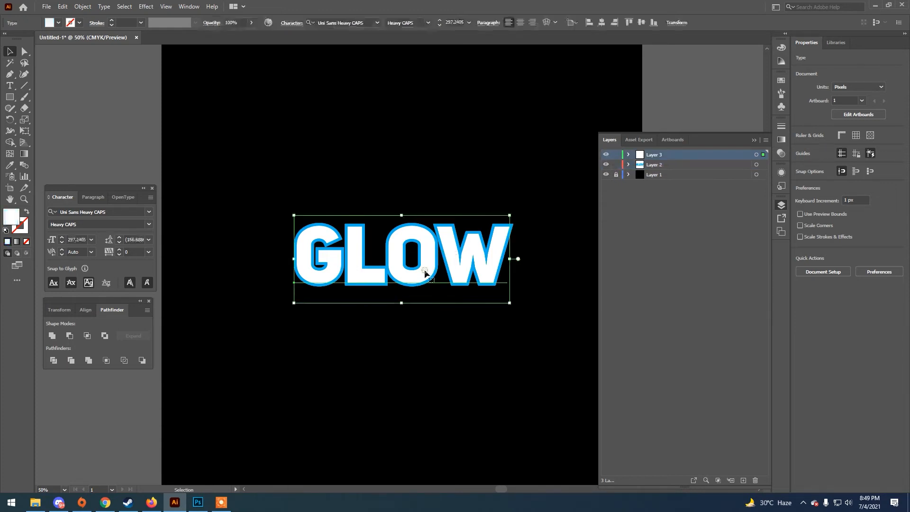
{"action": "left_click", "coordinate": [58, 23]}
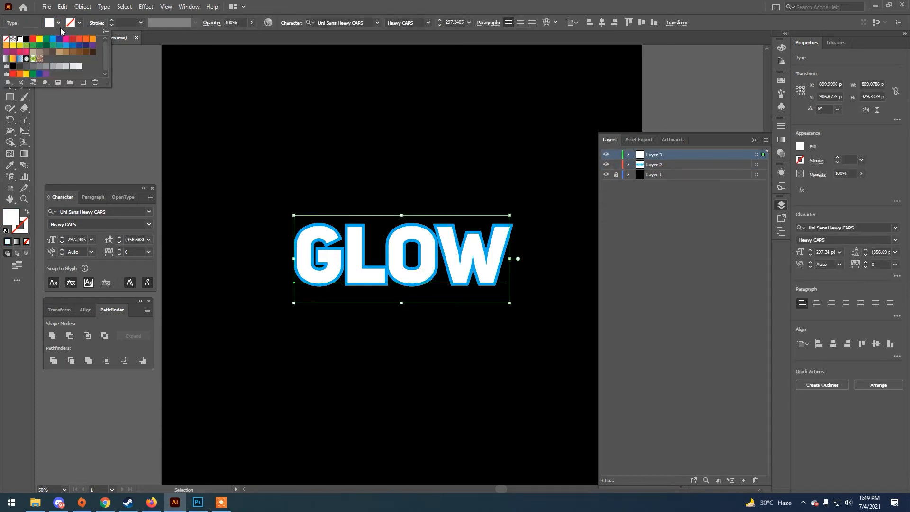
{"action": "left_click", "coordinate": [26, 46]}
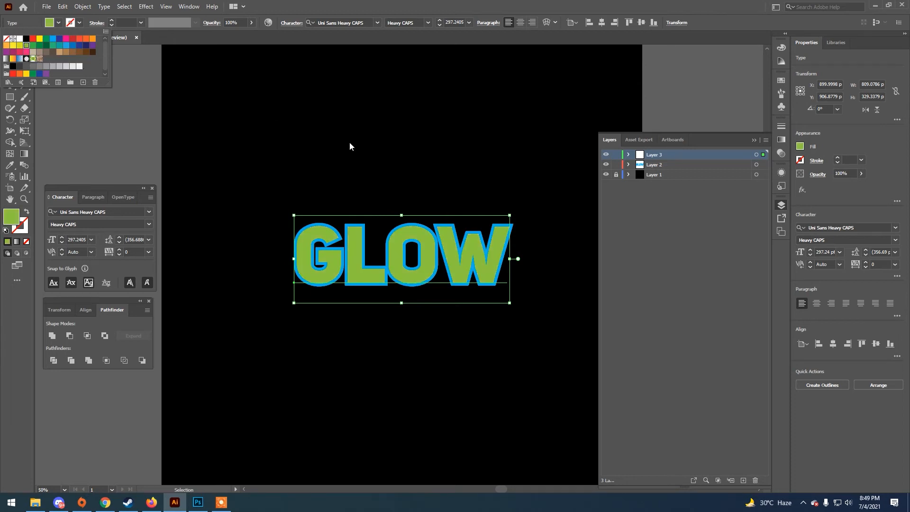
{"action": "left_click", "coordinate": [33, 45]}
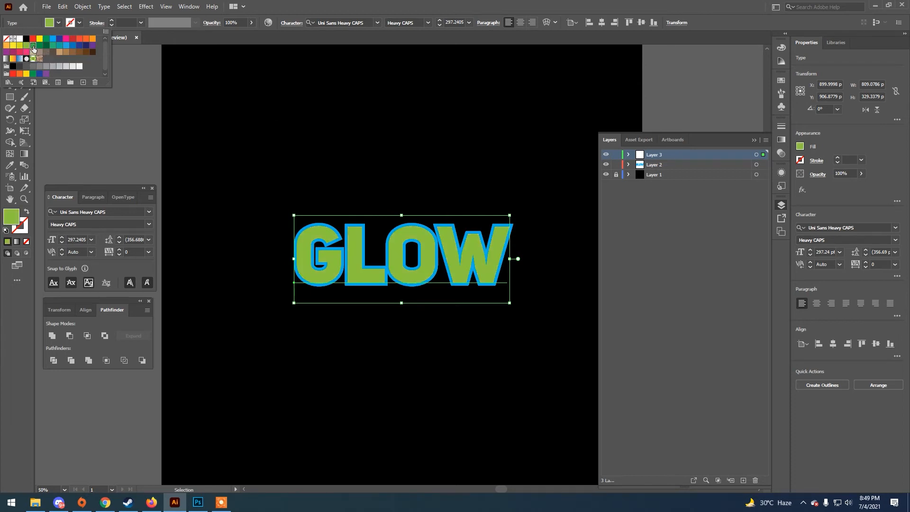
{"action": "left_click", "coordinate": [330, 140]}
{"action": "left_click", "coordinate": [331, 140]}
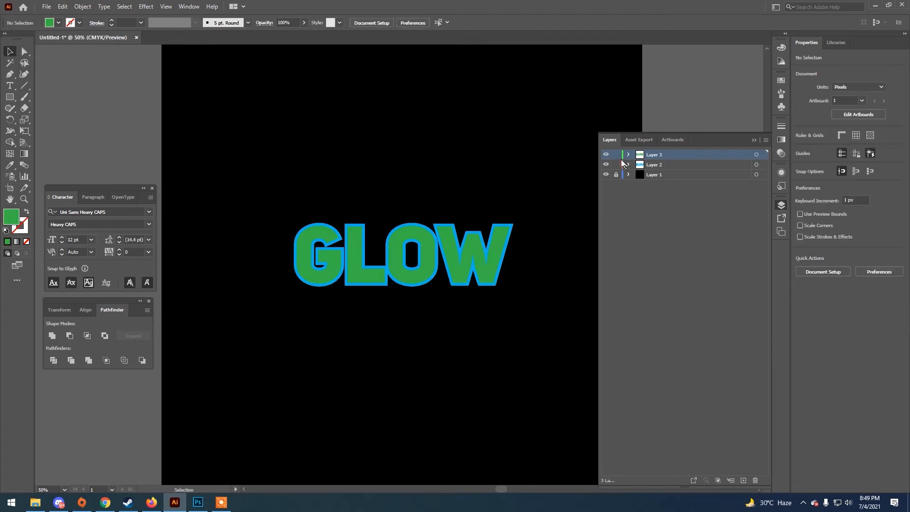
Fill the outline lettering on Layer 2 with light green
{"action": "left_click", "coordinate": [453, 281]}
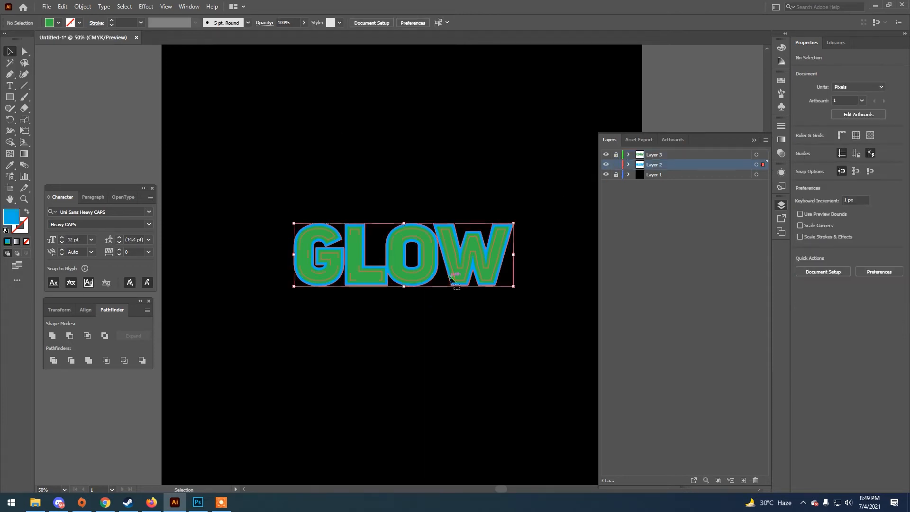
{"action": "left_click", "coordinate": [59, 23]}
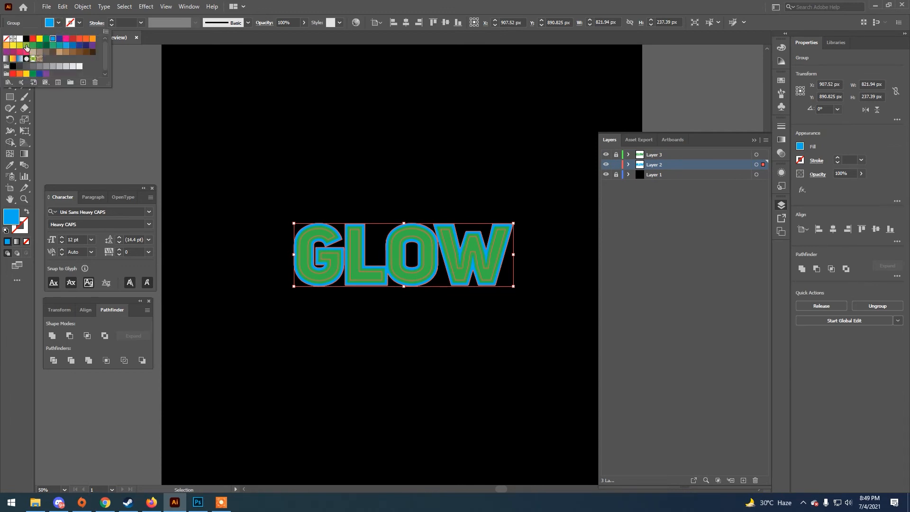
{"action": "left_click", "coordinate": [25, 46]}
Apply a Gaussian Blur to the light green Layer 2 outline, enlarging the radius for a soft glow around the letters
{"action": "key", "text": "ctrl+equal"}
{"action": "left_click", "coordinate": [146, 7]}
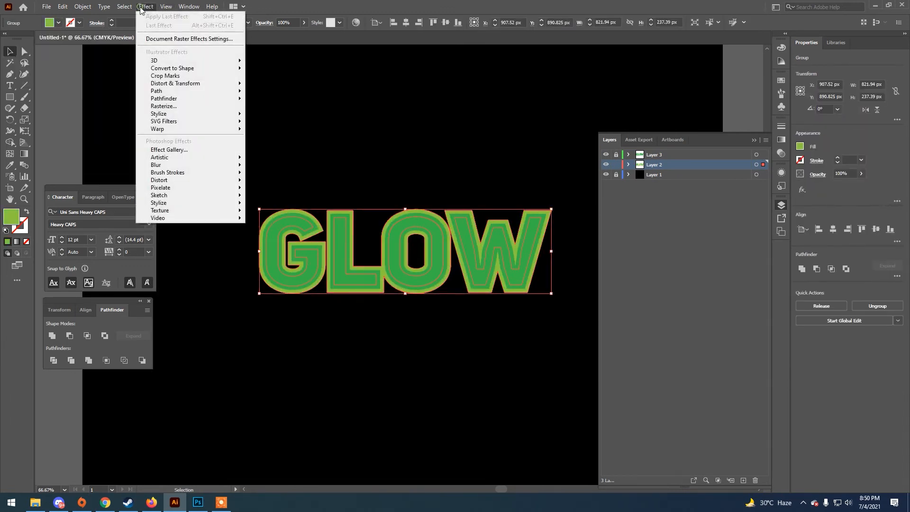
{"action": "mouse_move", "coordinate": [183, 166]}
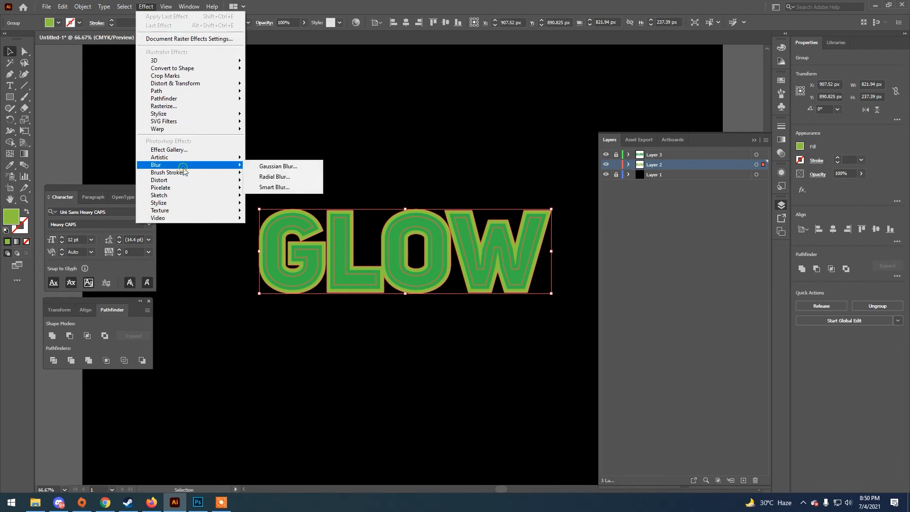
{"action": "left_click", "coordinate": [278, 166]}
{"action": "left_click_drag", "start_coordinate": [455, 216], "coordinate": [506, 356]}
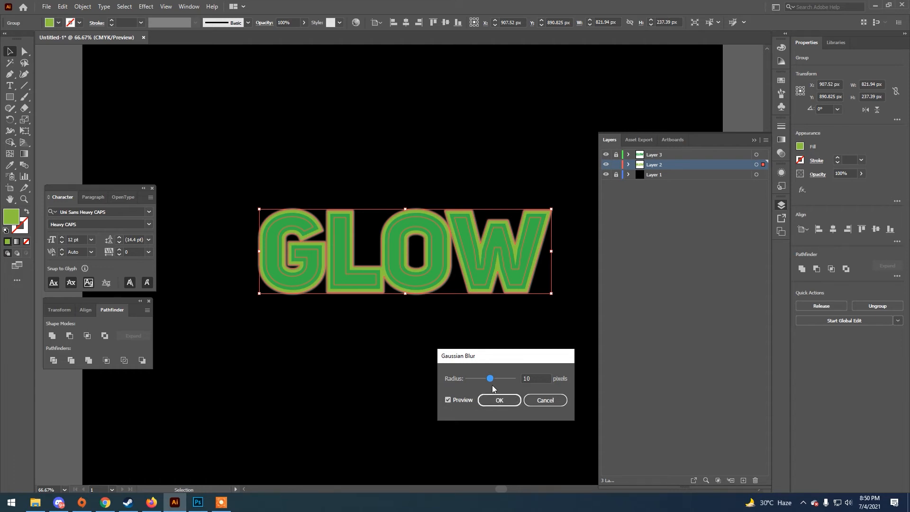
{"action": "left_click_drag", "start_coordinate": [492, 380], "coordinate": [499, 380]}
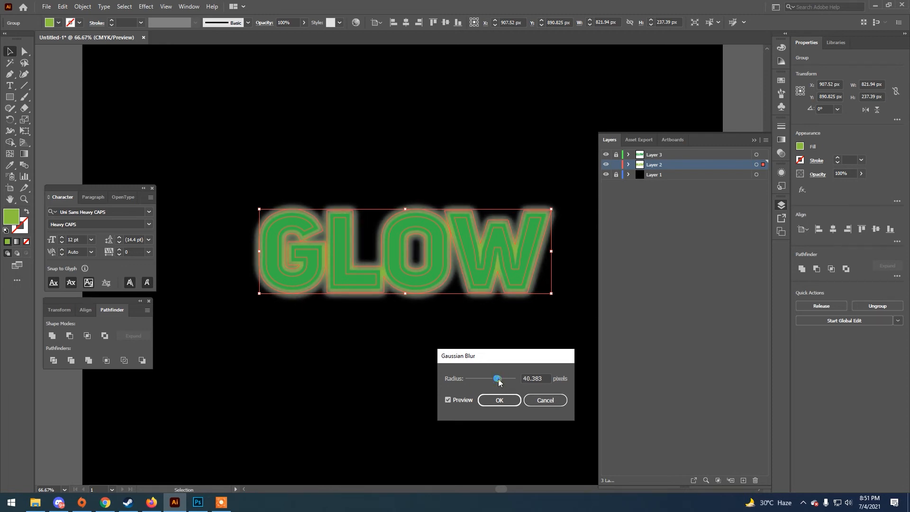
{"action": "left_click_drag", "start_coordinate": [500, 380], "coordinate": [502, 380]}
{"action": "left_click", "coordinate": [499, 400]}
{"action": "left_click", "coordinate": [476, 340]}
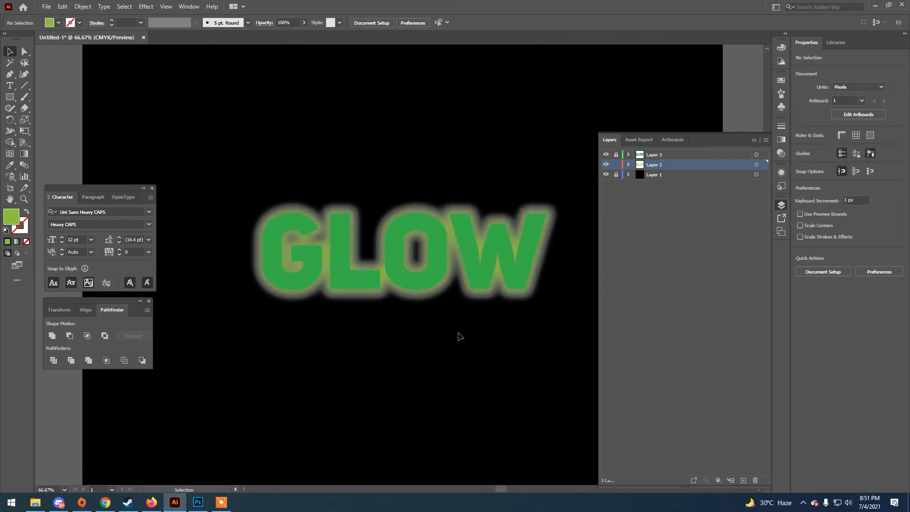
Unlock Layer 3, try other green fills on its GLOW text and settle on yellow
{"action": "left_click", "coordinate": [617, 154]}
{"action": "key", "text": "ctrl+a"}
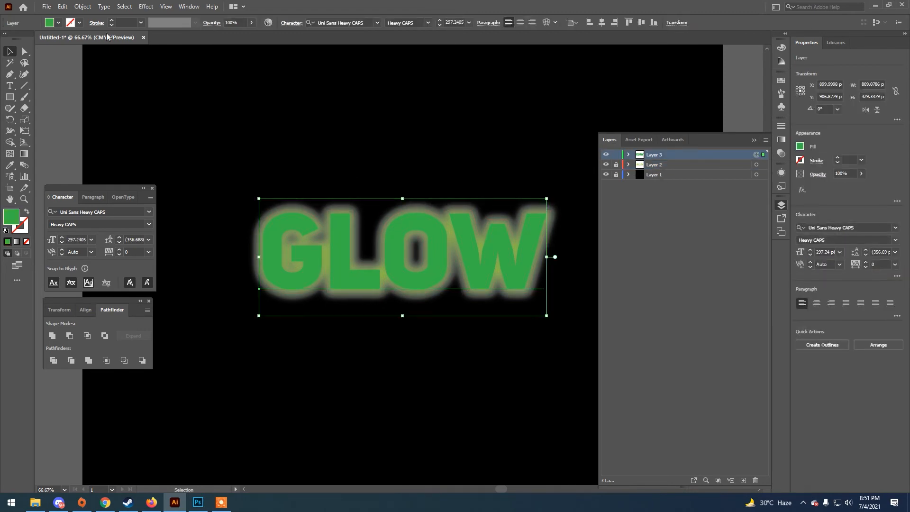
{"action": "left_click", "coordinate": [59, 22]}
{"action": "left_click", "coordinate": [39, 47]}
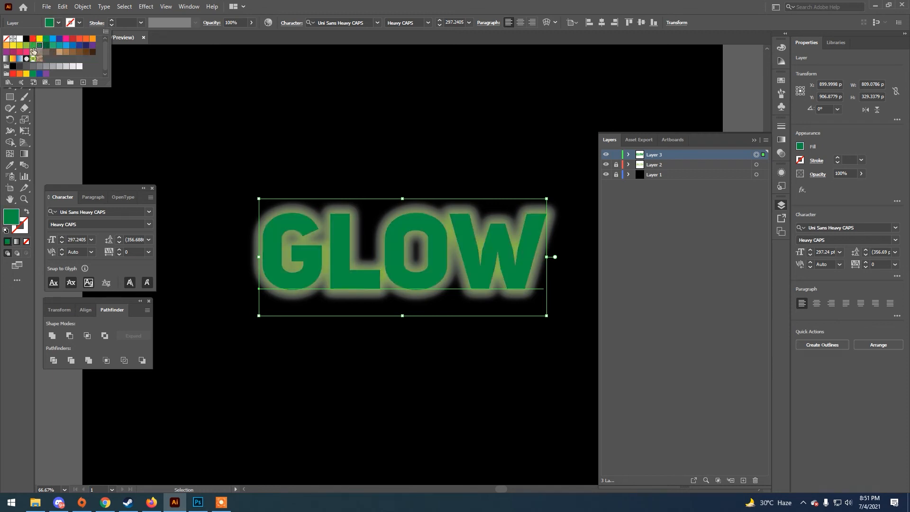
{"action": "left_click", "coordinate": [25, 47]}
{"action": "left_click", "coordinate": [19, 46]}
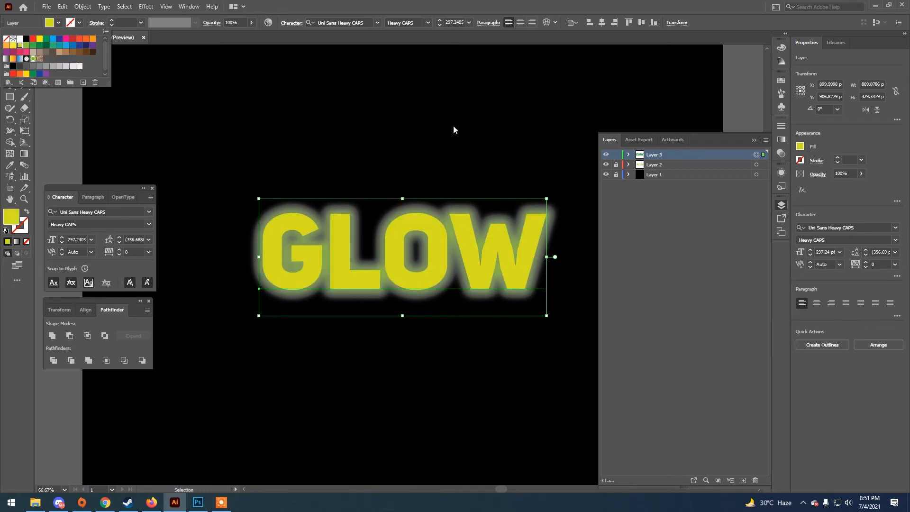
{"action": "left_click", "coordinate": [471, 128]}
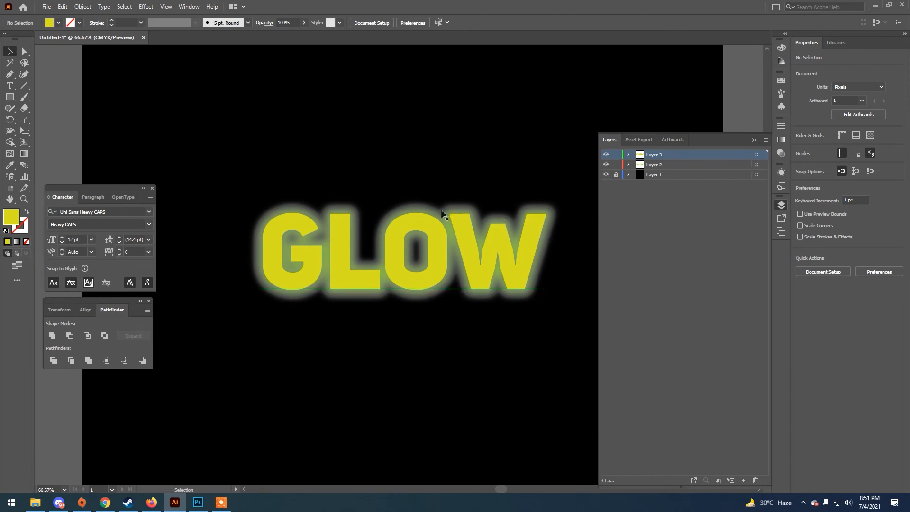
Delete the blurred artwork on Layer 2 and check the layer contents by hiding and showing Layer 3
{"action": "left_click", "coordinate": [757, 165]}
{"action": "key", "text": "Delete"}
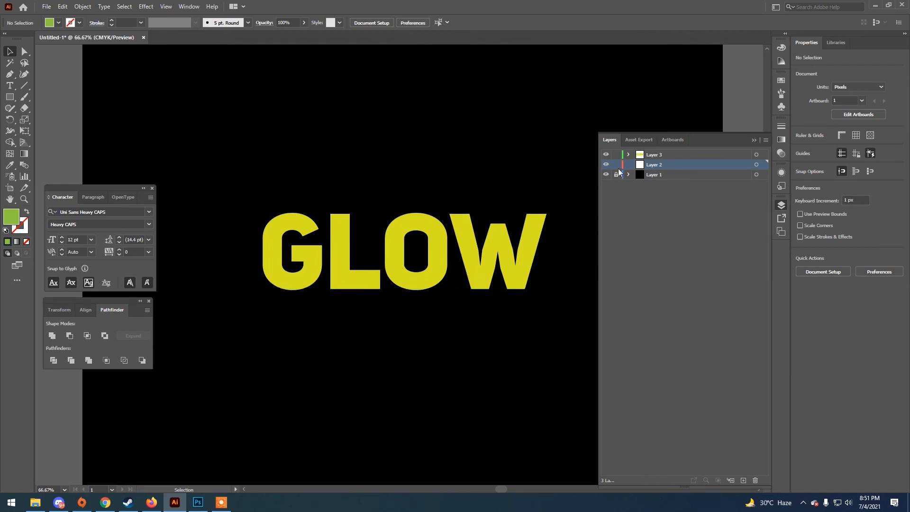
{"action": "left_click", "coordinate": [607, 155]}
{"action": "left_click", "coordinate": [607, 155]}
Copy the yellow GLOW text, lock Layer 3 and paste the copy in place on Layer 2
{"action": "left_click", "coordinate": [465, 258]}
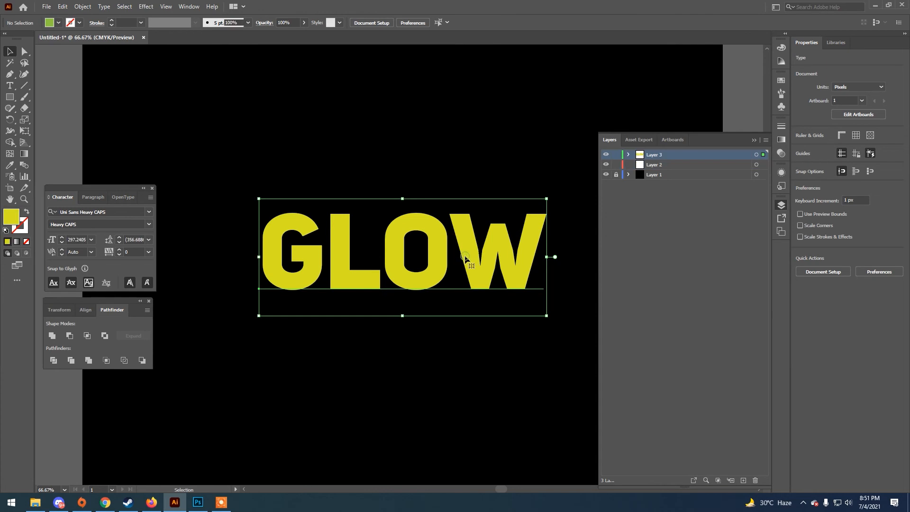
{"action": "key", "text": "ctrl+c"}
{"action": "left_click", "coordinate": [618, 155]}
{"action": "left_click", "coordinate": [655, 165]}
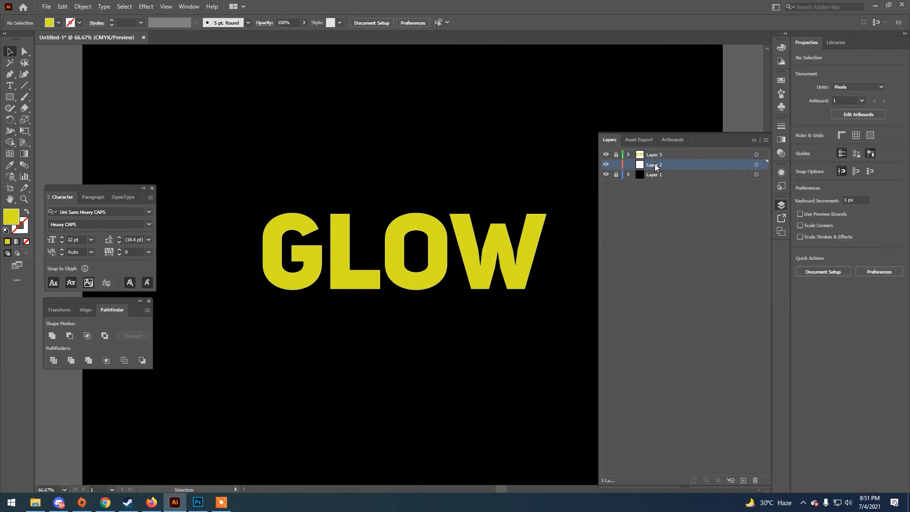
{"action": "left_click", "coordinate": [64, 9]}
{"action": "left_click", "coordinate": [94, 91]}
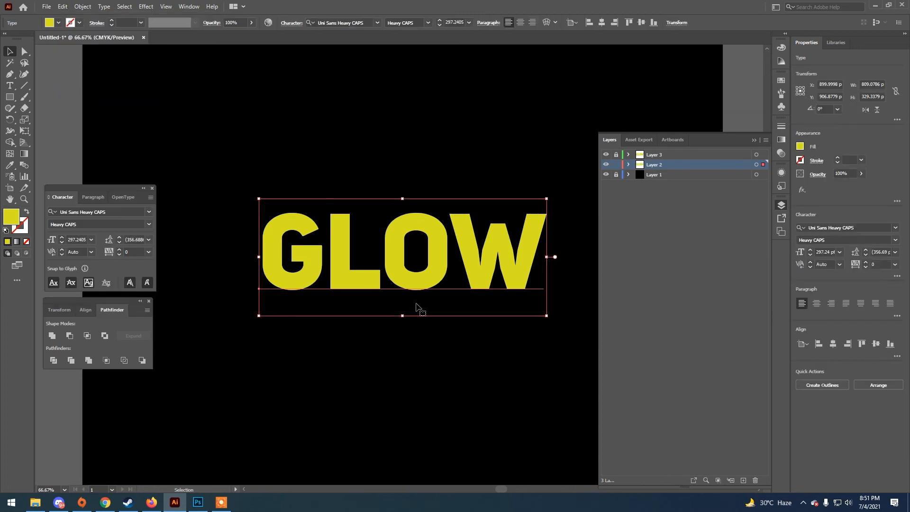
Hide Layer 3 and expand the yellow GLOW text on Layer 2 with Object and Fill enabled
{"action": "left_click", "coordinate": [607, 156]}
{"action": "left_click", "coordinate": [82, 7]}
{"action": "left_click", "coordinate": [105, 118]}
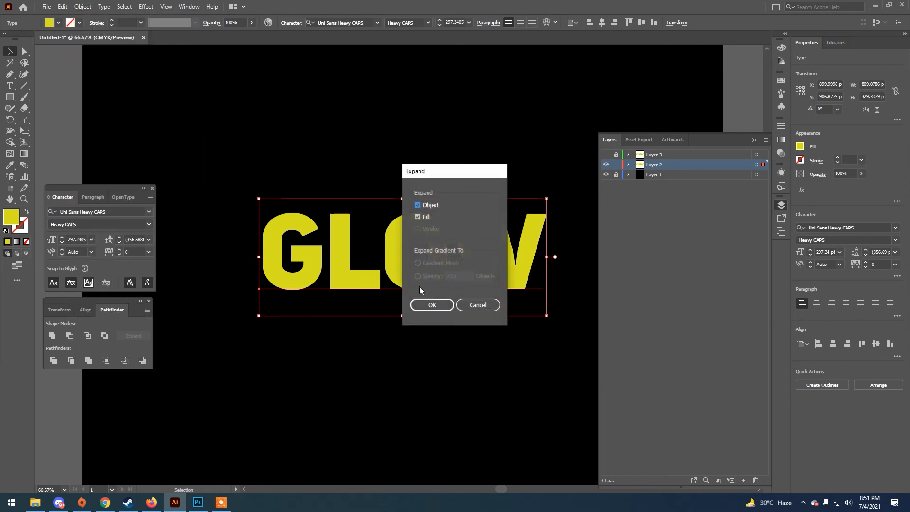
{"action": "left_click", "coordinate": [420, 304]}
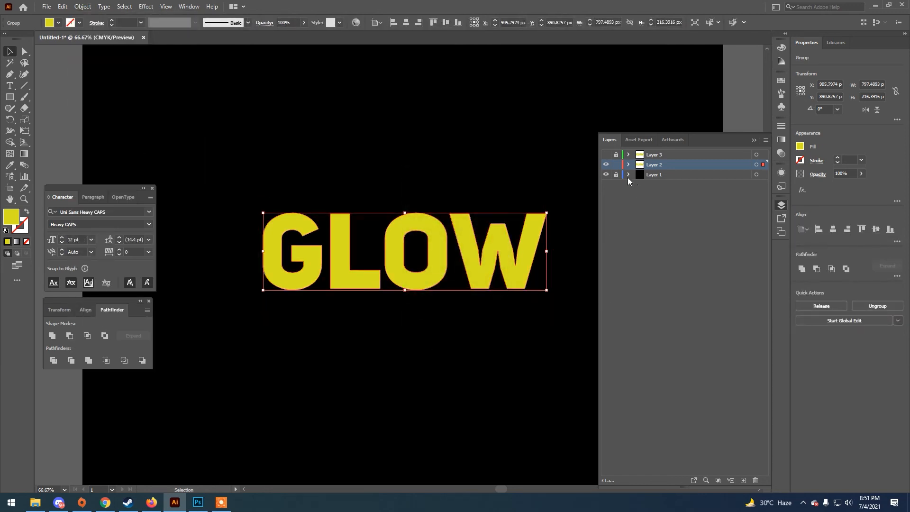
Add an Outer Glow effect to the expanded GLOW text on Layer 2 and set its blending mode to Normal
{"action": "left_click", "coordinate": [146, 6]}
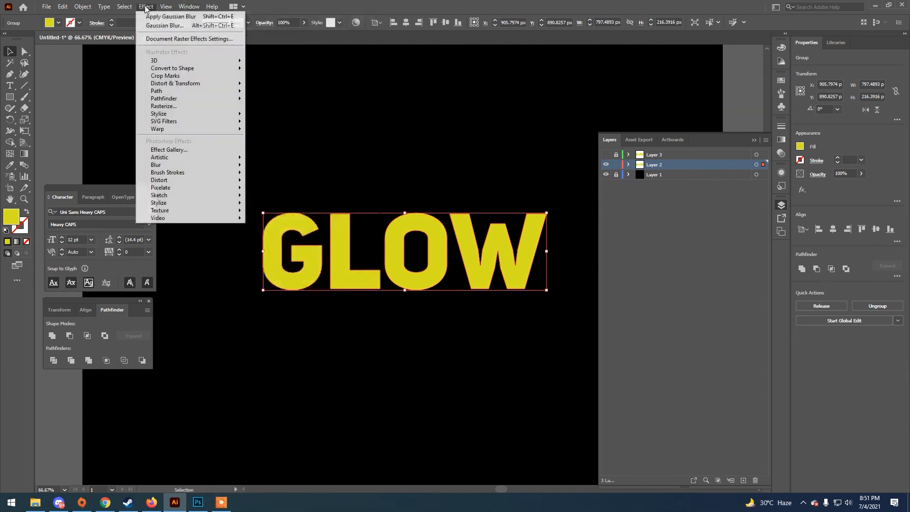
{"action": "mouse_move", "coordinate": [186, 167]}
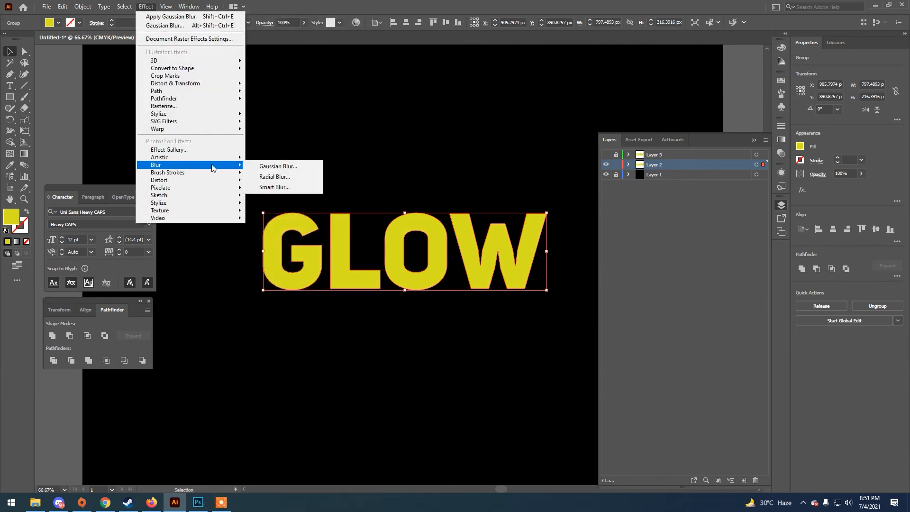
{"action": "mouse_move", "coordinate": [175, 116]}
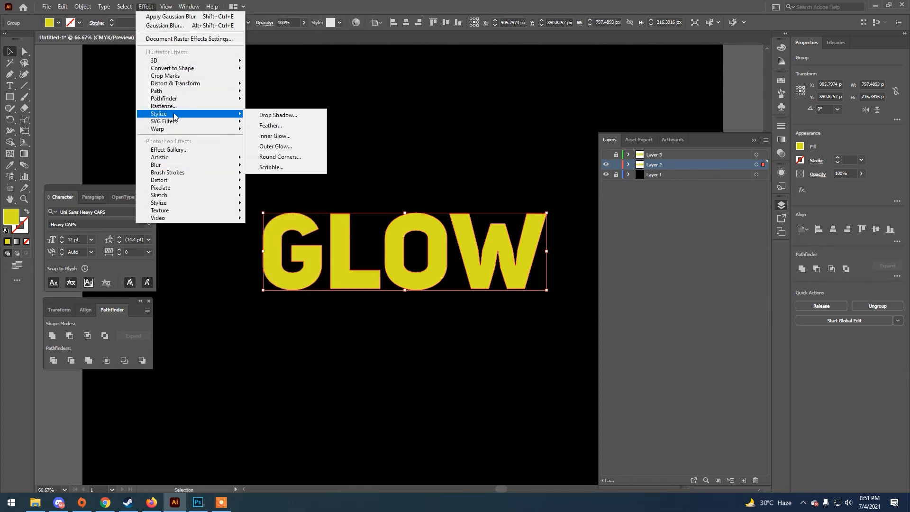
{"action": "left_click", "coordinate": [275, 146]}
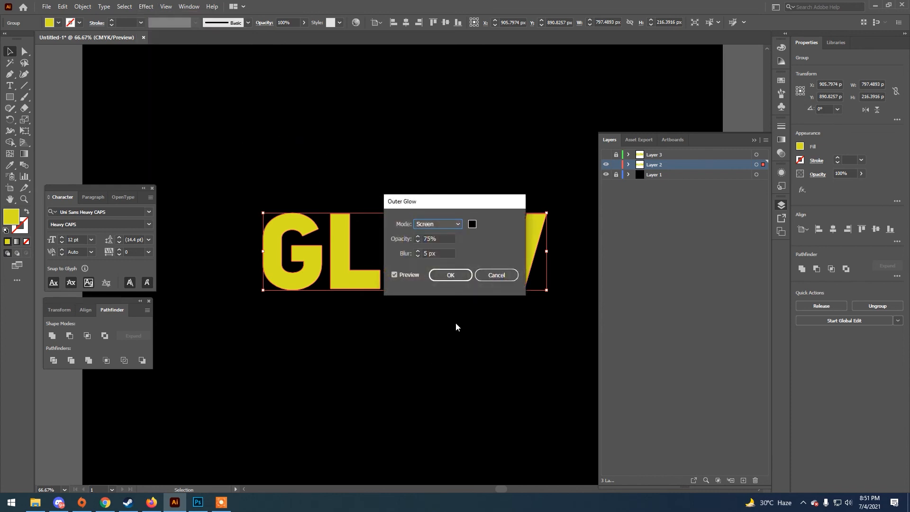
{"action": "left_click_drag", "start_coordinate": [444, 199], "coordinate": [527, 322]}
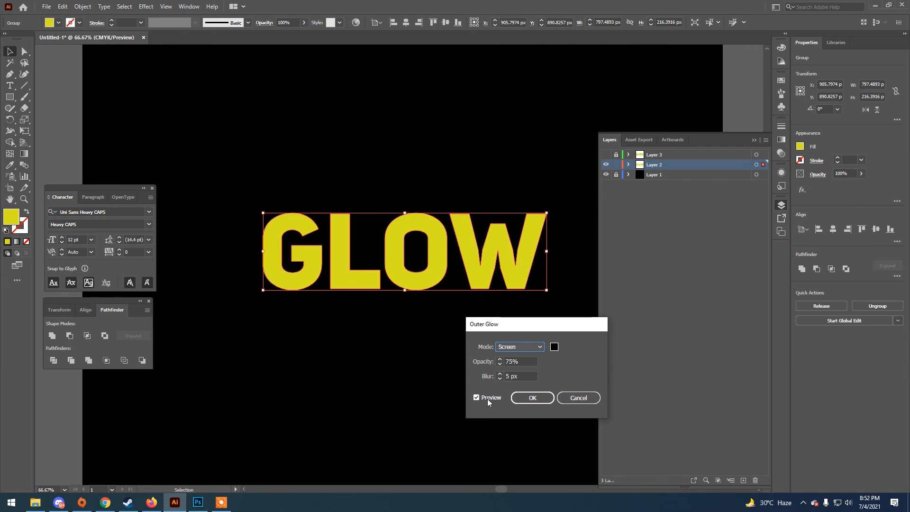
{"action": "left_click", "coordinate": [522, 349]}
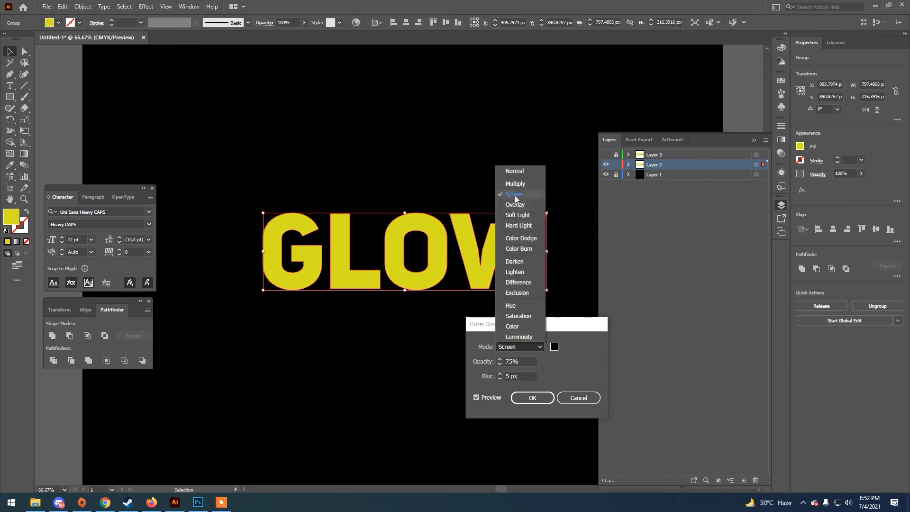
{"action": "left_click", "coordinate": [522, 172]}
Try a lime green (b6ff17) as the outer glow colour
{"action": "left_click", "coordinate": [554, 347]}
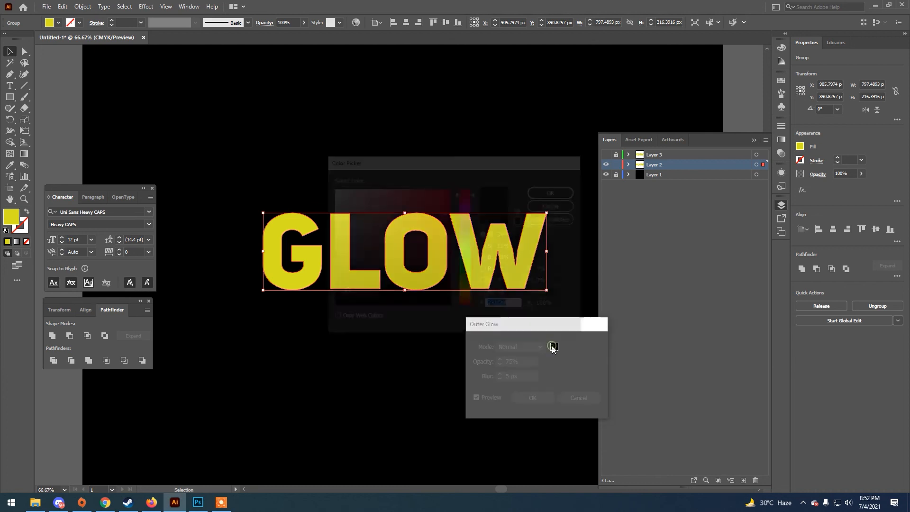
{"action": "mouse_move", "coordinate": [460, 275]}
{"action": "left_mouse_down"}
{"action": "mouse_move", "coordinate": [471, 294]}
{"action": "mouse_move", "coordinate": [472, 280]}
{"action": "left_mouse_up"}
{"action": "left_click_drag", "start_coordinate": [413, 218], "coordinate": [440, 188]}
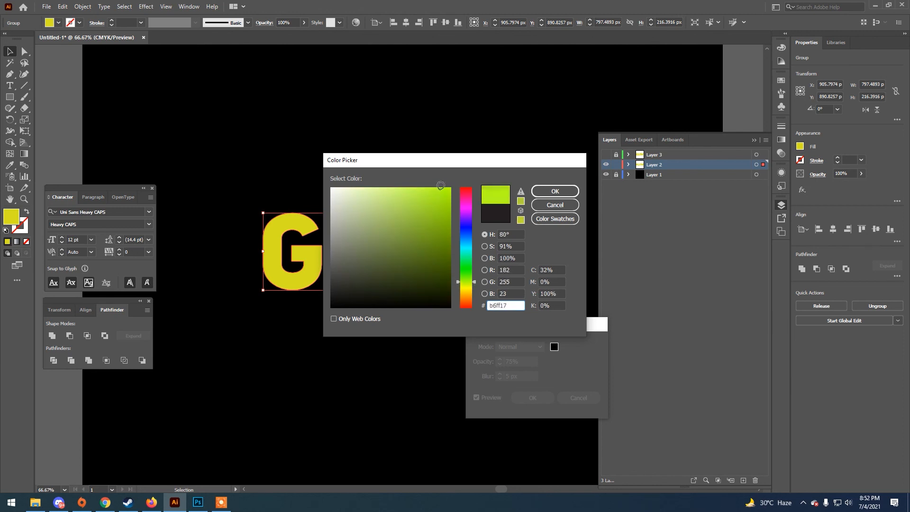
{"action": "left_click", "coordinate": [555, 192]}
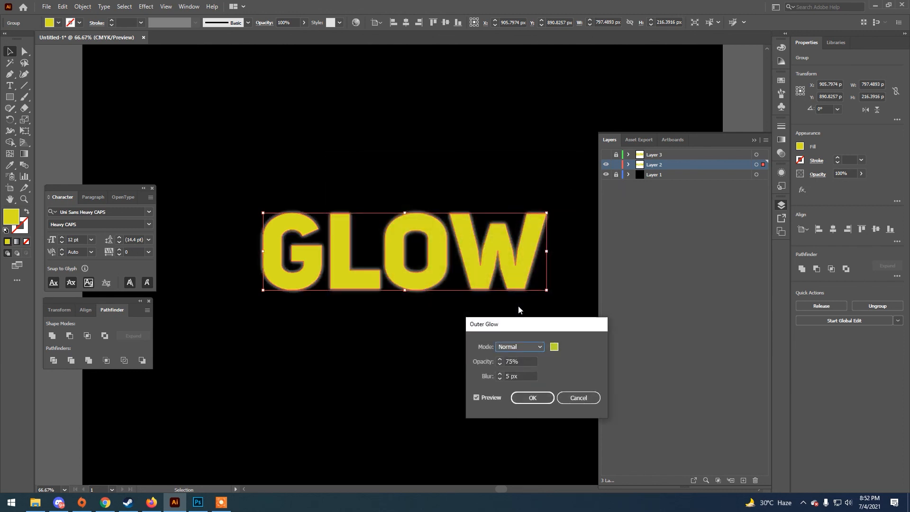
Set the outer glow's opacity to 100% and its blur to 13 px
{"action": "left_click", "coordinate": [500, 360]}
{"action": "left_click", "coordinate": [499, 360]}
{"action": "mouse_move", "coordinate": [524, 360]}
{"action": "left_mouse_down"}
{"action": "mouse_move", "coordinate": [484, 363]}
{"action": "mouse_move", "coordinate": [521, 377]}
{"action": "left_mouse_up"}
{"action": "type", "text": "100"}
{"action": "type", "text": "10"}
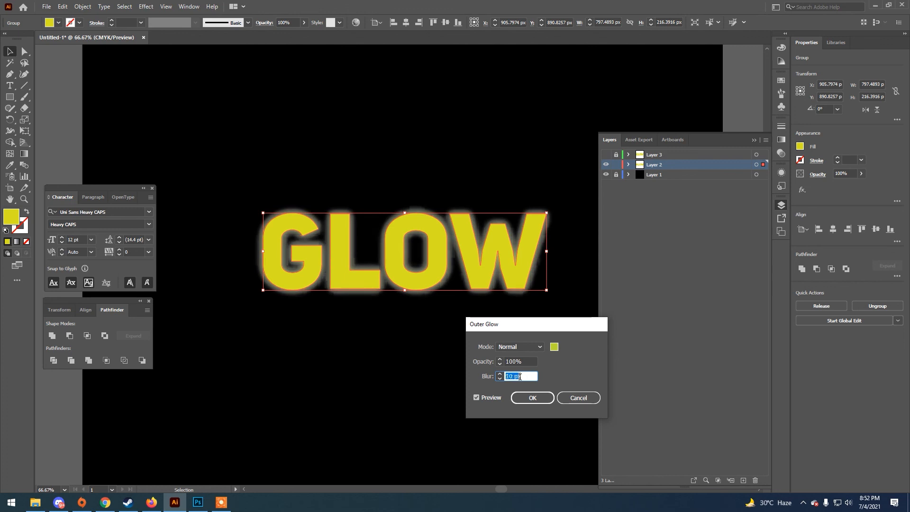
{"action": "key", "text": "Down"}
{"action": "key", "text": "Up"}
{"action": "key", "text": "Up"}
{"action": "key", "text": "Up"}
{"action": "key", "text": "Up"}
Set the outer glow colour to orange (ff8b00), apply the effect and deselect the text
{"action": "left_click", "coordinate": [555, 346]}
{"action": "left_click_drag", "start_coordinate": [467, 283], "coordinate": [471, 298]}
{"action": "left_click_drag", "start_coordinate": [438, 223], "coordinate": [457, 182]}
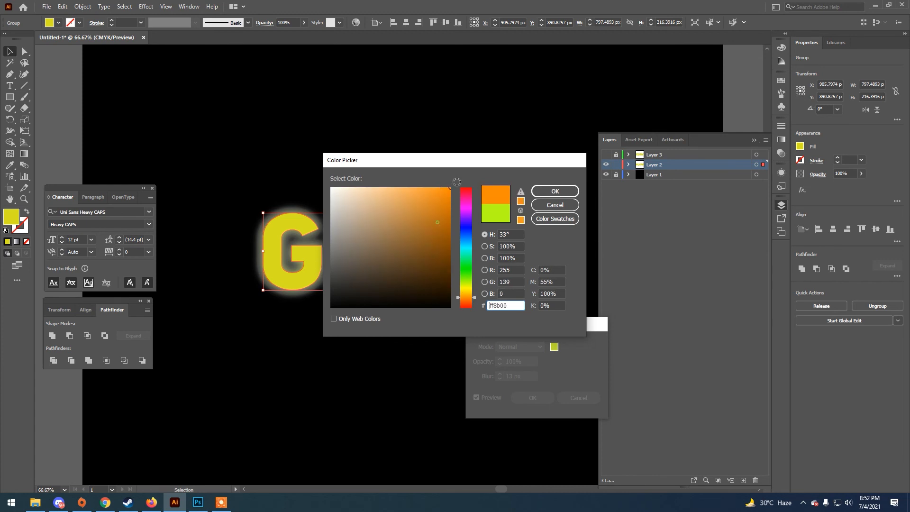
{"action": "left_click", "coordinate": [555, 191]}
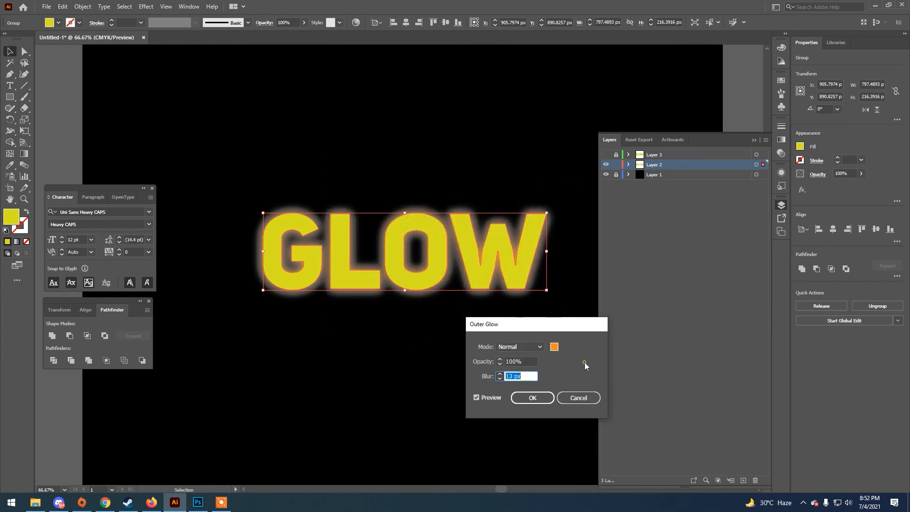
{"action": "left_click", "coordinate": [545, 399]}
{"action": "left_click", "coordinate": [424, 325]}
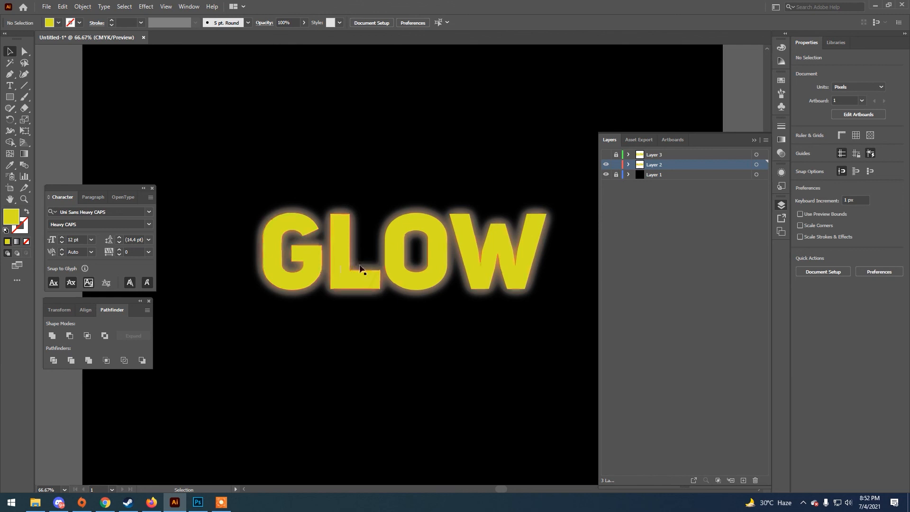
Make Layer 3 visible again and examine the orange glow around the GLOW text
{"action": "left_click", "coordinate": [606, 154]}
{"action": "left_click", "coordinate": [356, 283]}
{"action": "left_click", "coordinate": [371, 340]}
{"action": "key", "text": "ctrl+minus"}
{"action": "key", "text": "ctrl+minus"}
{"action": "key", "text": "ctrl+plus"}
{"action": "key", "text": "ctrl+plus"}
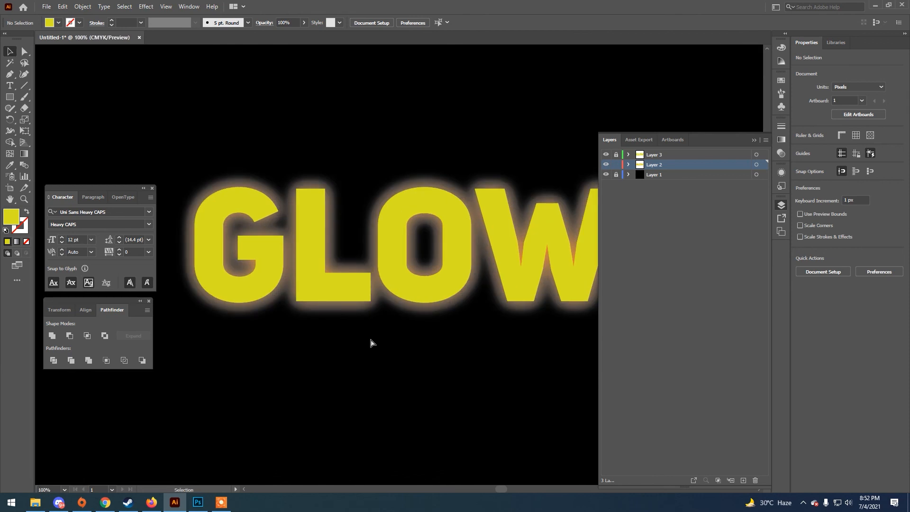
{"action": "key", "text": "ctrl+minus"}
{"action": "left_click", "coordinate": [388, 290]}
{"action": "left_click", "coordinate": [376, 322]}
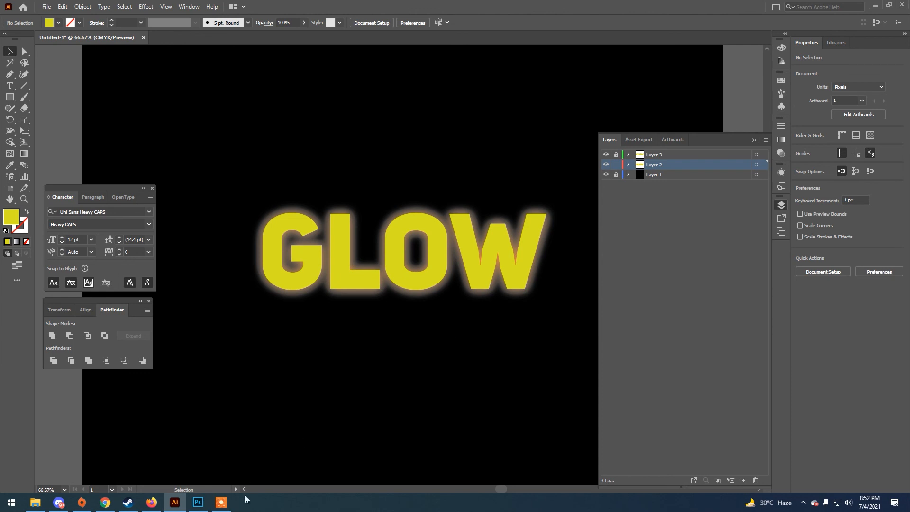
{"action": "left_click", "coordinate": [222, 502]}
{"action": "left_click", "coordinate": [638, 488]}
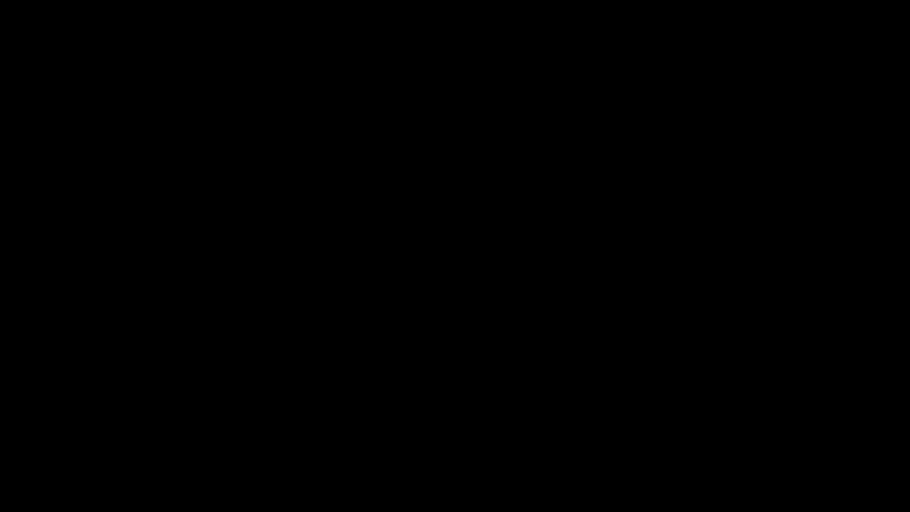